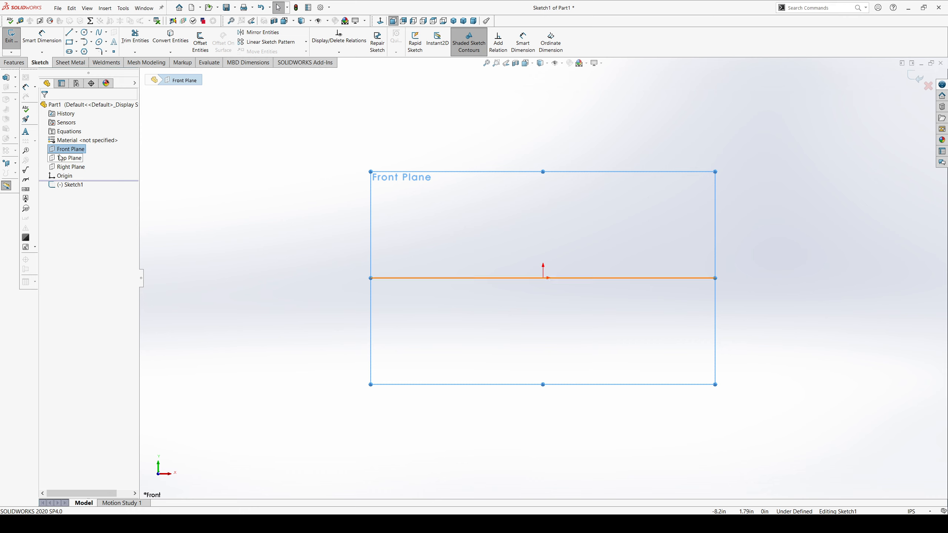
Show the Right Plane and the Top Plane as references for the front-plane sketch.
left_click(71, 166)
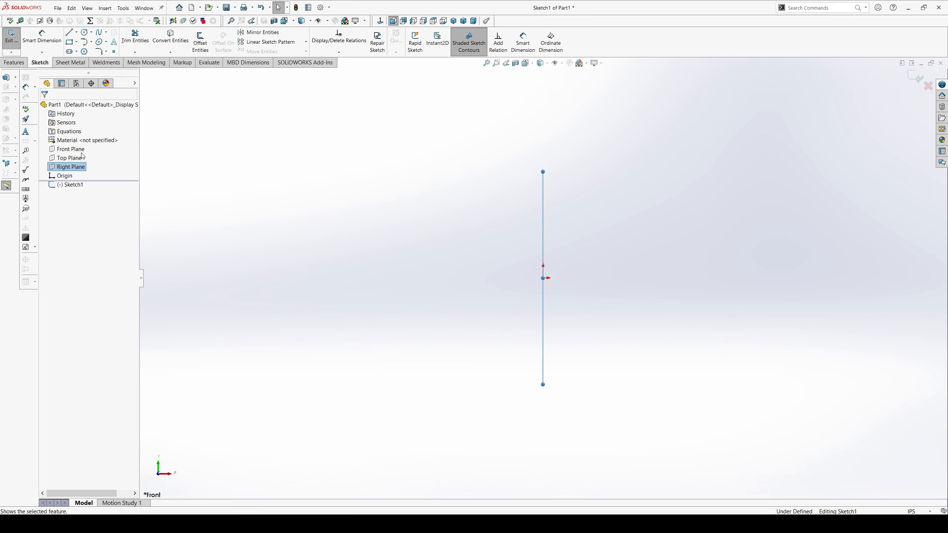
left_click(71, 158)
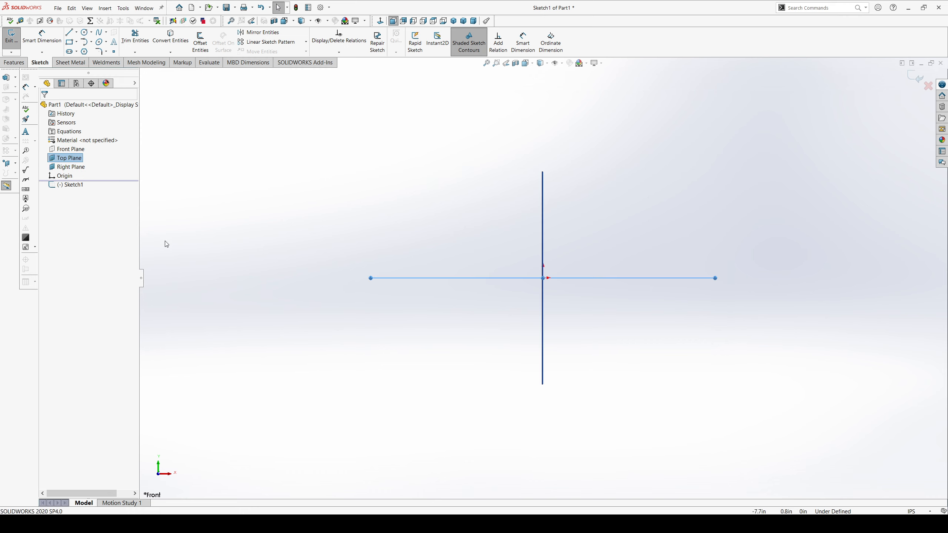
left_click(454, 356)
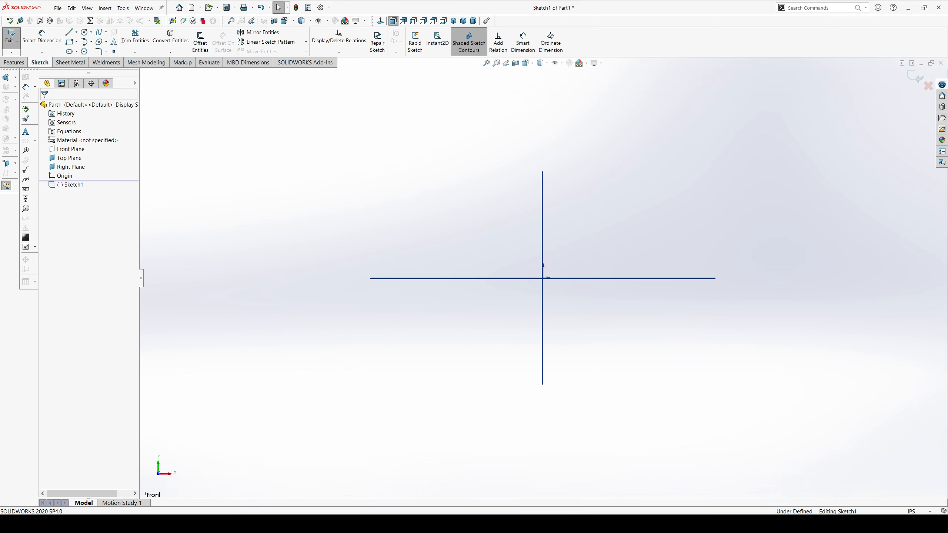
Sketch a horizontal base line about 3.45 in long, running leftward from the origin along the Top Plane.
left_click(71, 33)
left_click(543, 279)
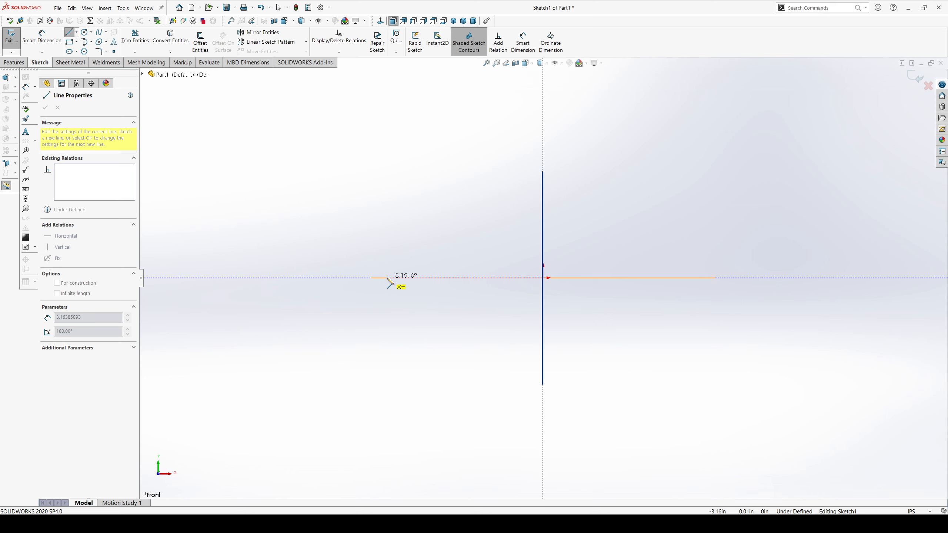
left_click(375, 278)
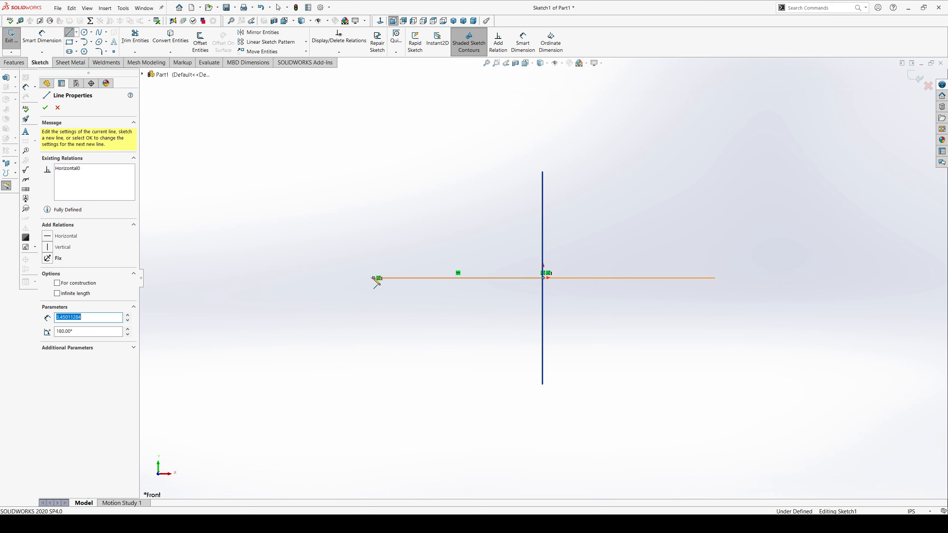
key("Escape")
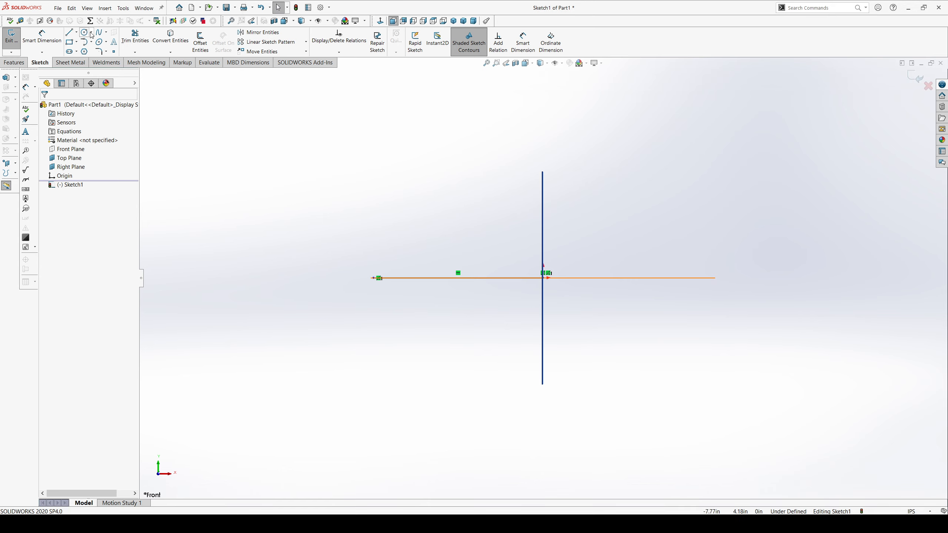
Close the profile from the base line's left end with a stepped corner, a top edge about 0.81 in long, and two sloped lines down to the origin.
left_click(68, 33)
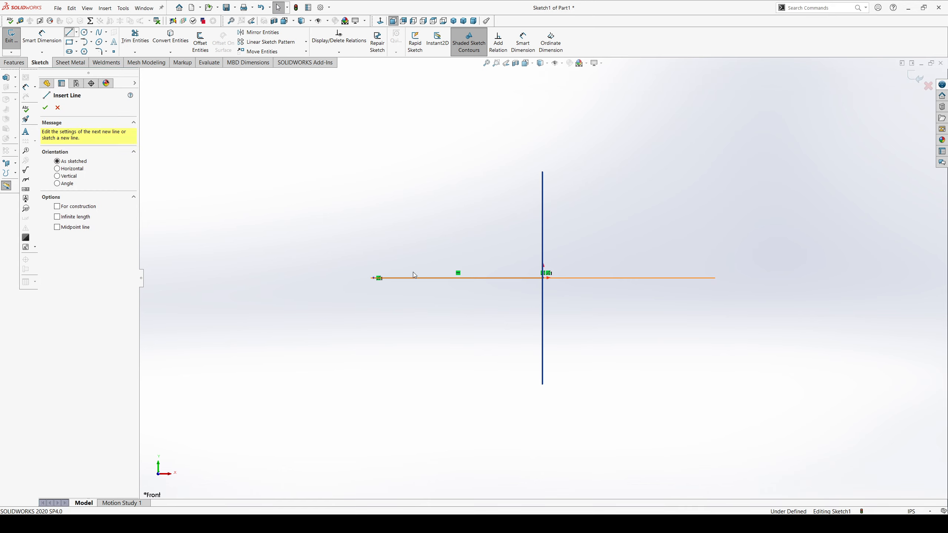
left_click(373, 277)
left_click(373, 203)
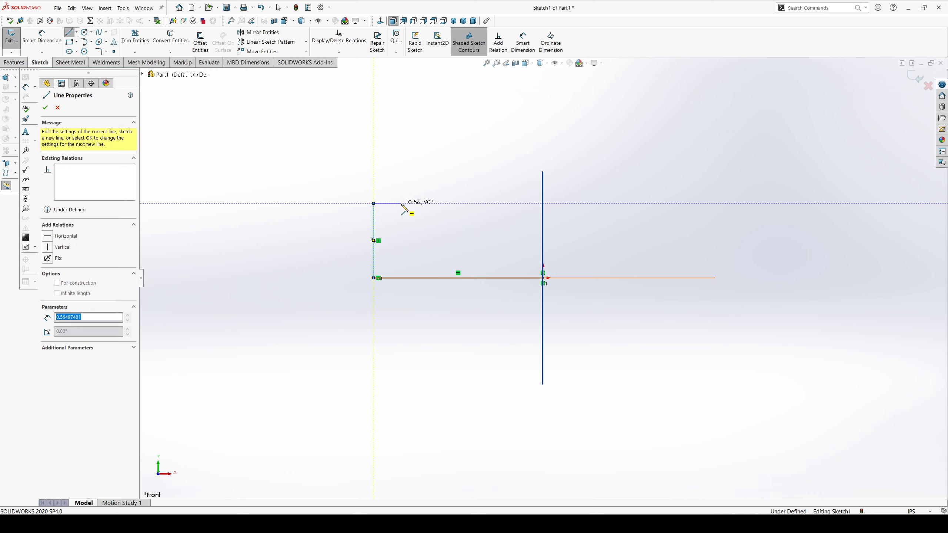
left_click(401, 203)
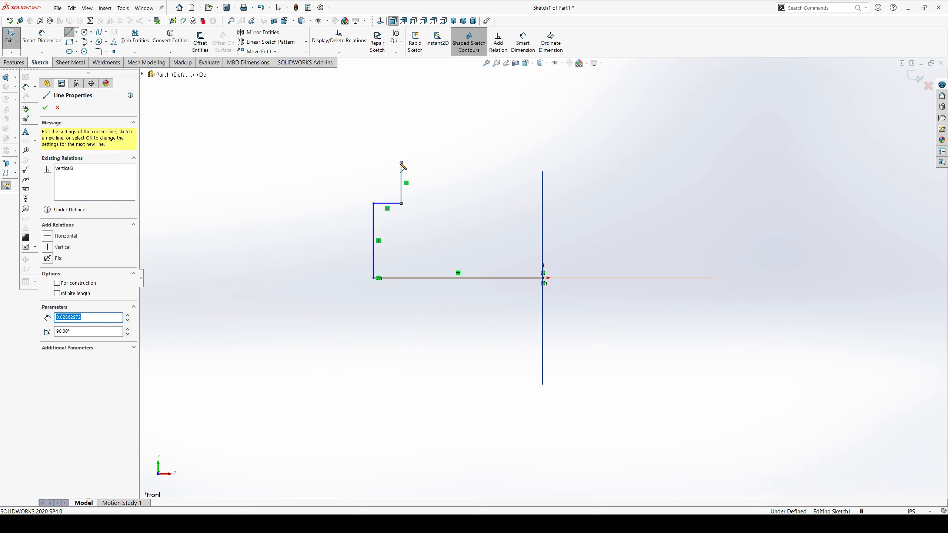
left_click(401, 162)
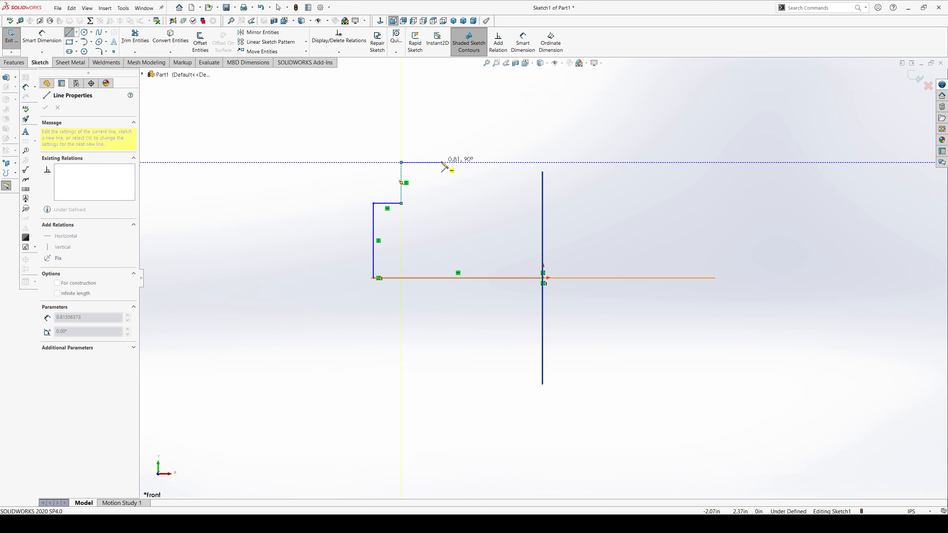
left_click(441, 163)
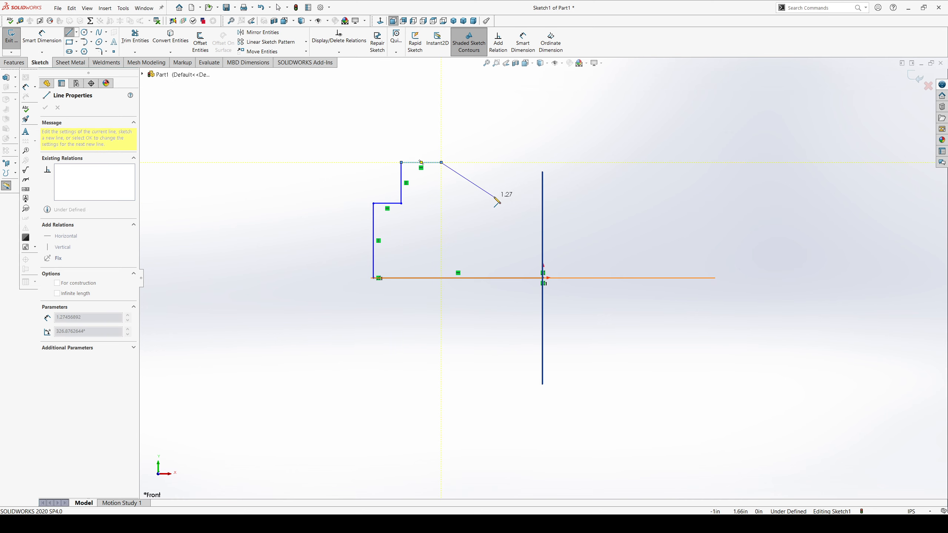
left_click(512, 210)
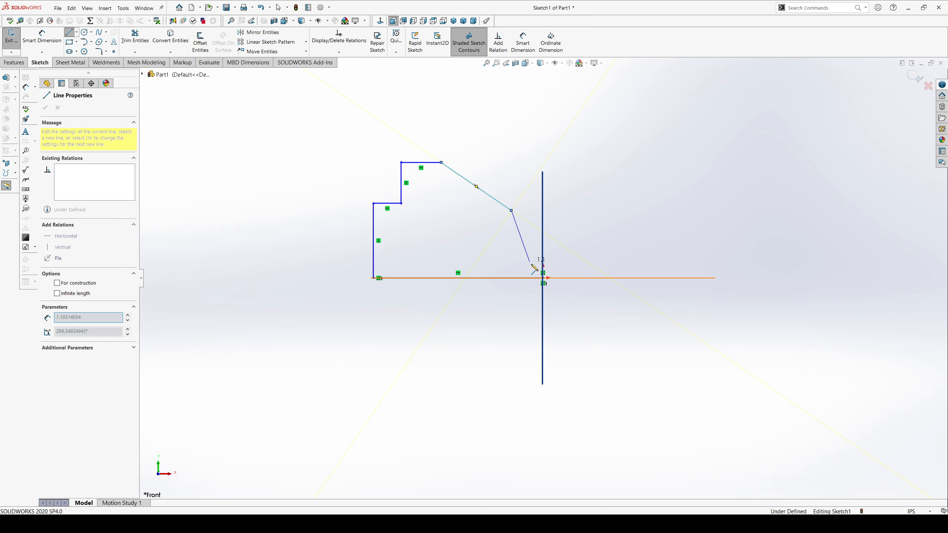
left_click(542, 278)
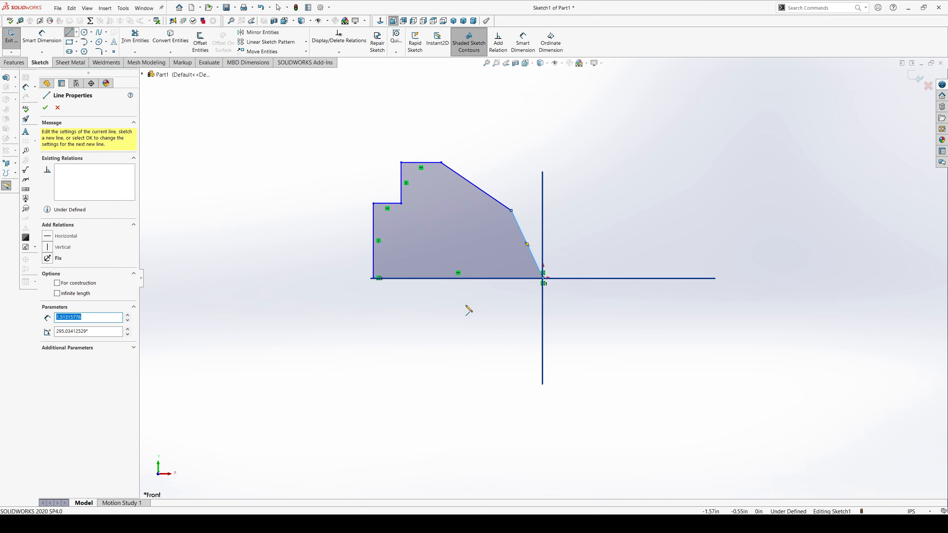
key("Escape")
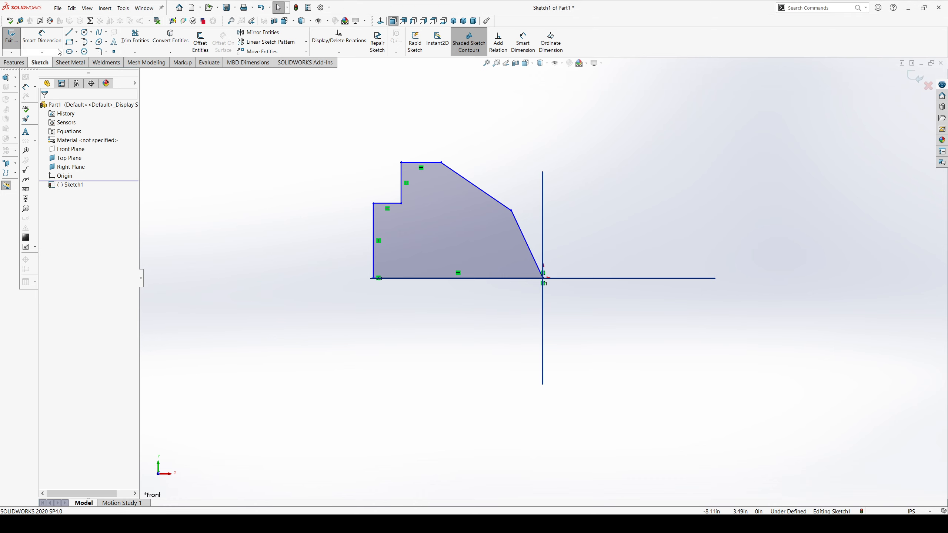
Dimension the length of the profile's horizontal base line as 3.62 in.
left_click(53, 37)
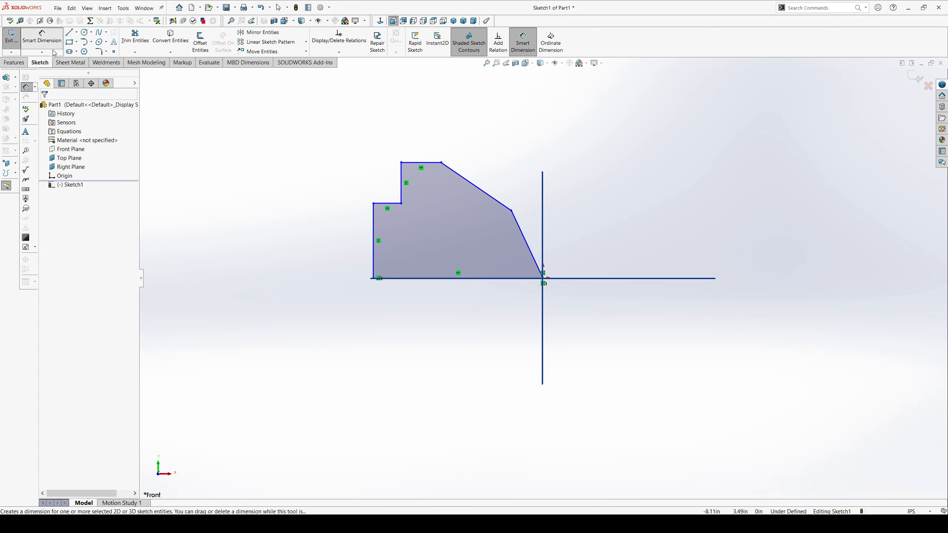
left_click(459, 278)
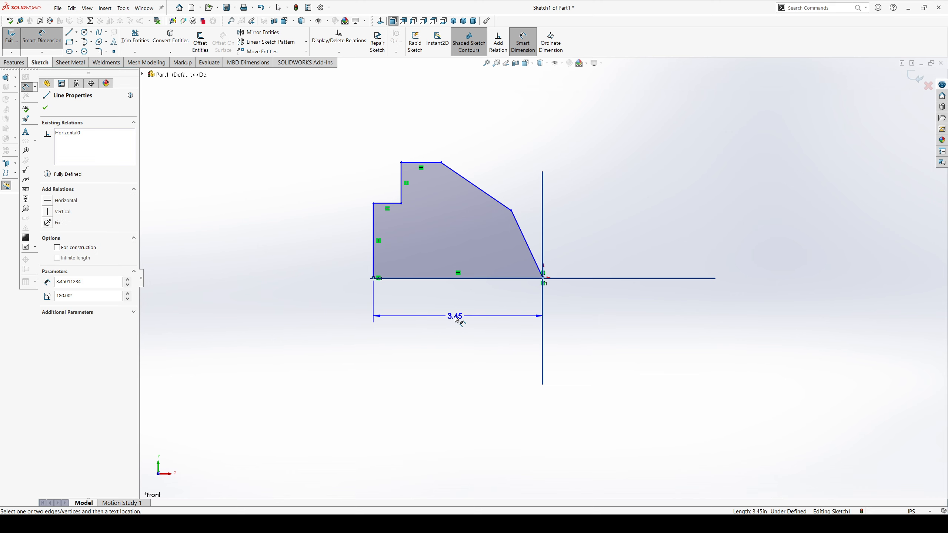
left_click(454, 309)
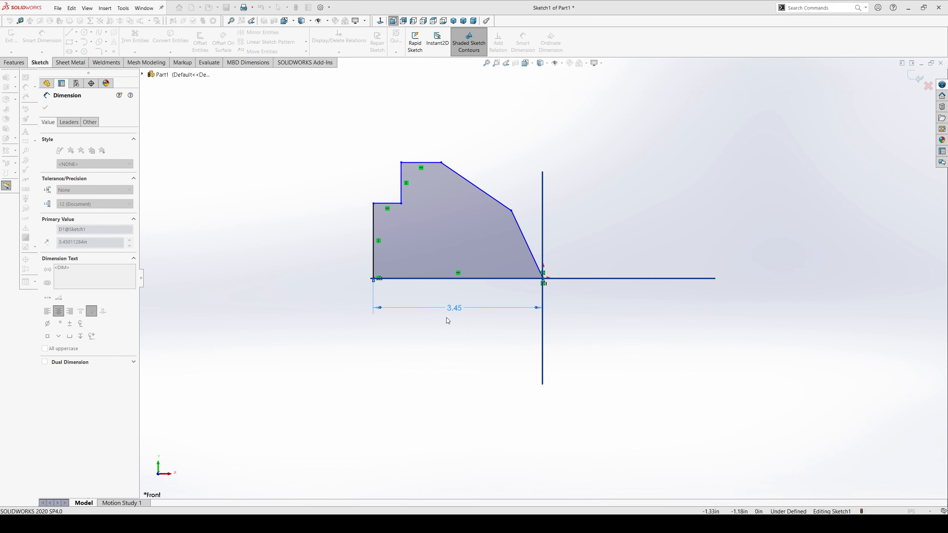
type("3.62")
key("Return")
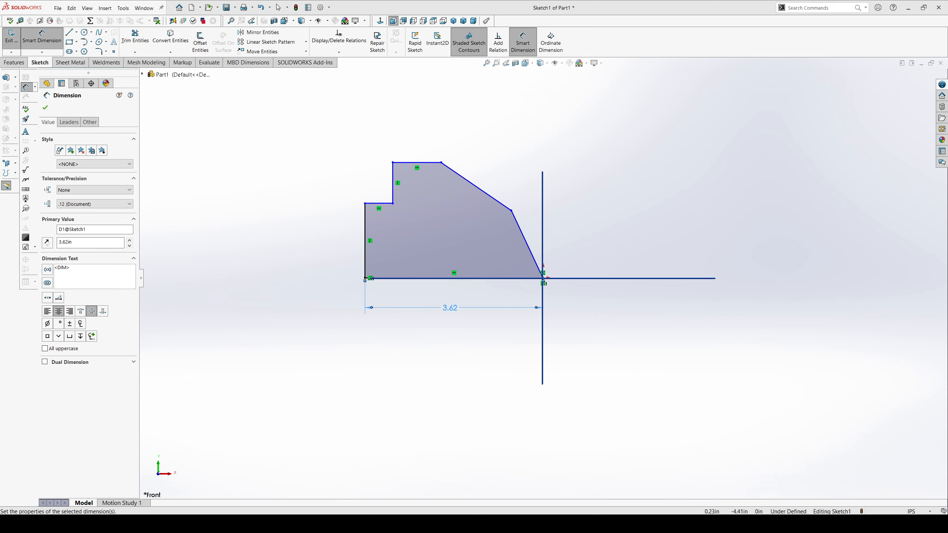
Dimension the overall height between the base line and the top edge as 2 in.
left_click(398, 278)
left_click(411, 163)
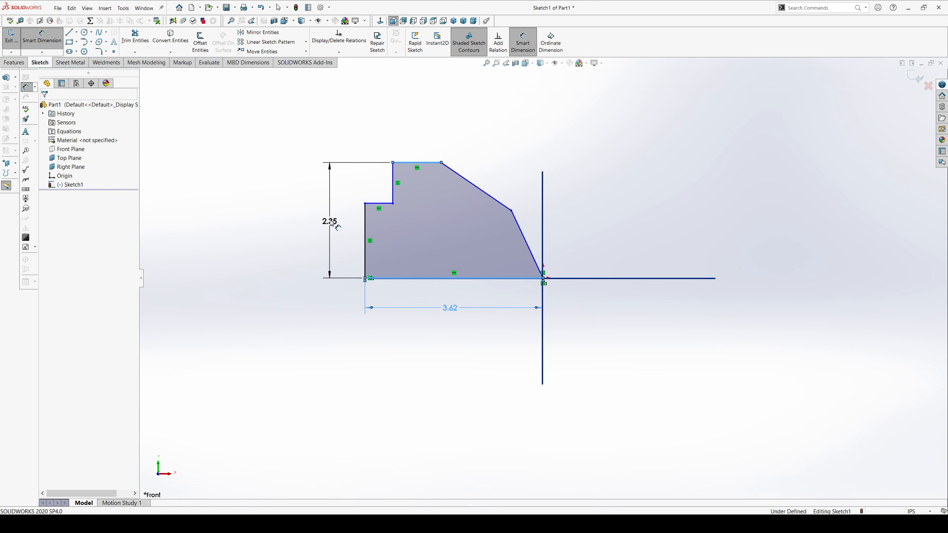
left_click(332, 222)
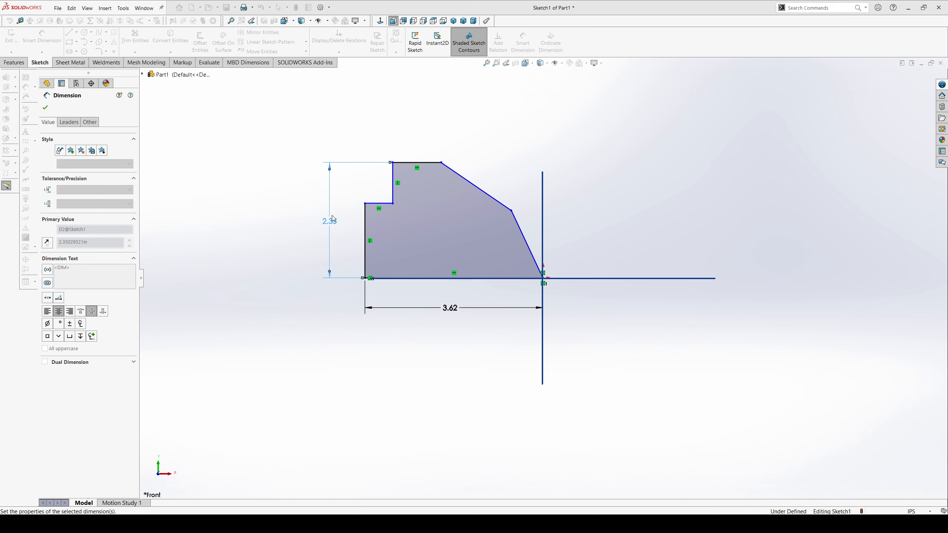
type("2")
key("Return")
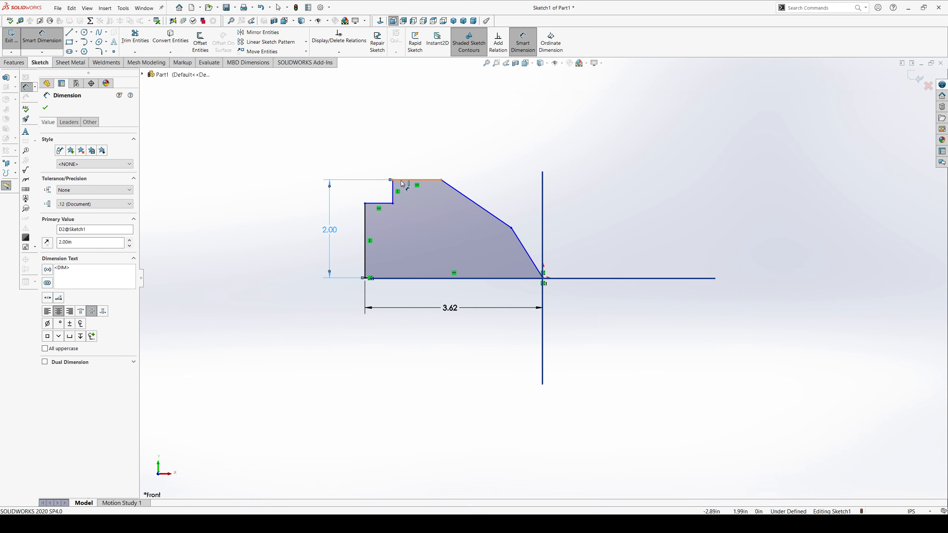
Dimension the vertical drop from the top edge to the lower step edge as 0.5 in.
left_click(401, 180)
left_click(378, 204)
left_click(351, 190)
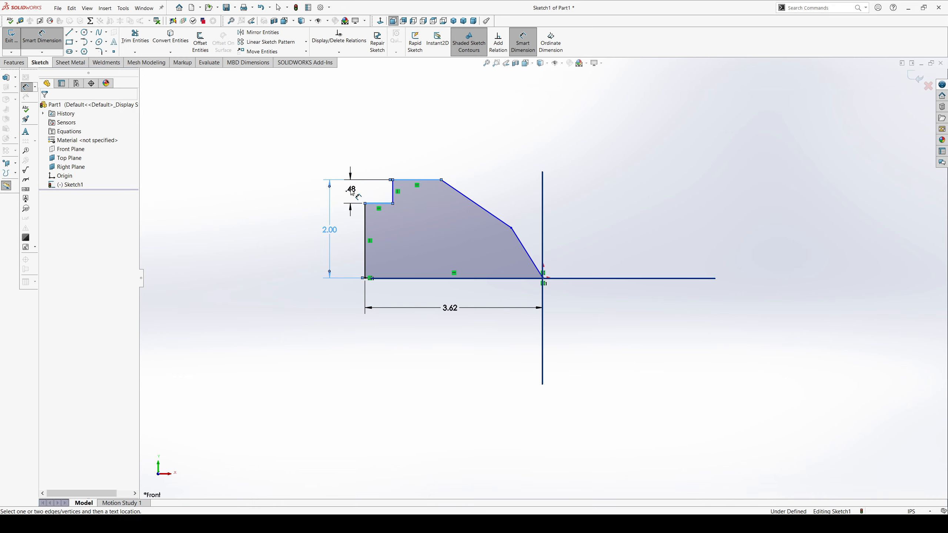
type(".5")
key("Return")
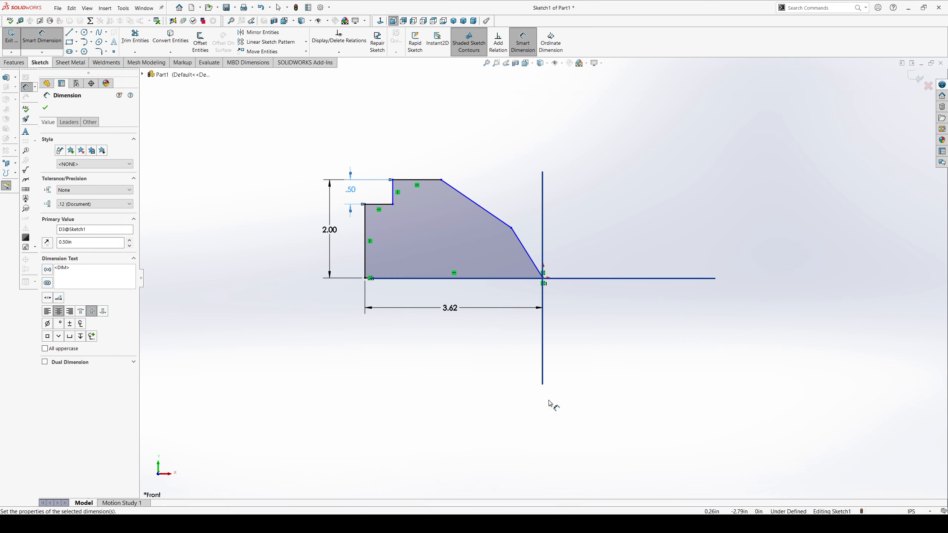
Dimension the horizontal distance from the step's outer left corner to the top edge's right end as 1.53 in.
left_click(441, 181)
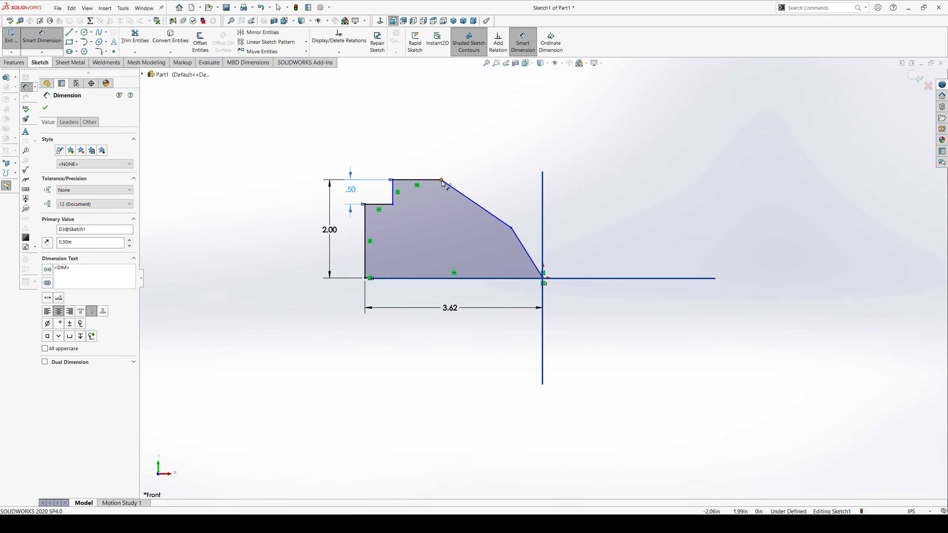
left_click(366, 206)
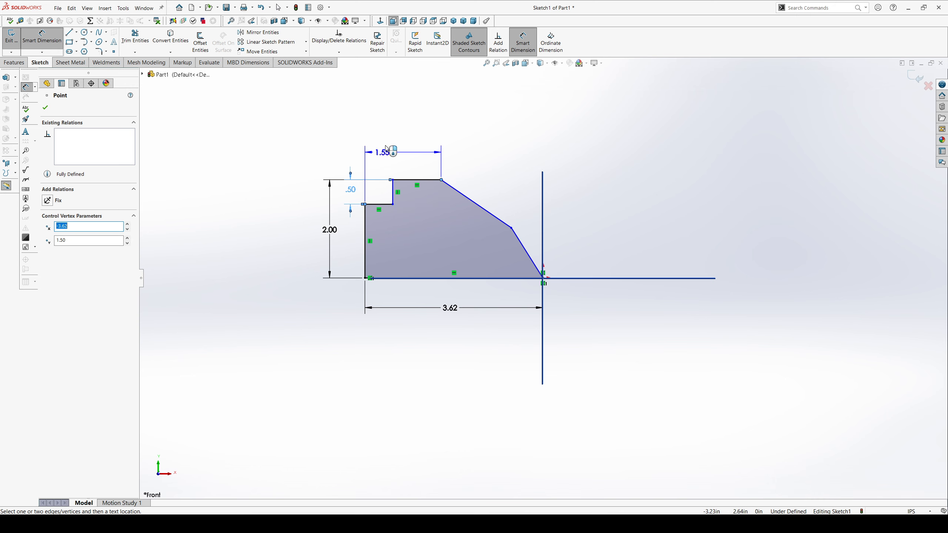
left_click(400, 139)
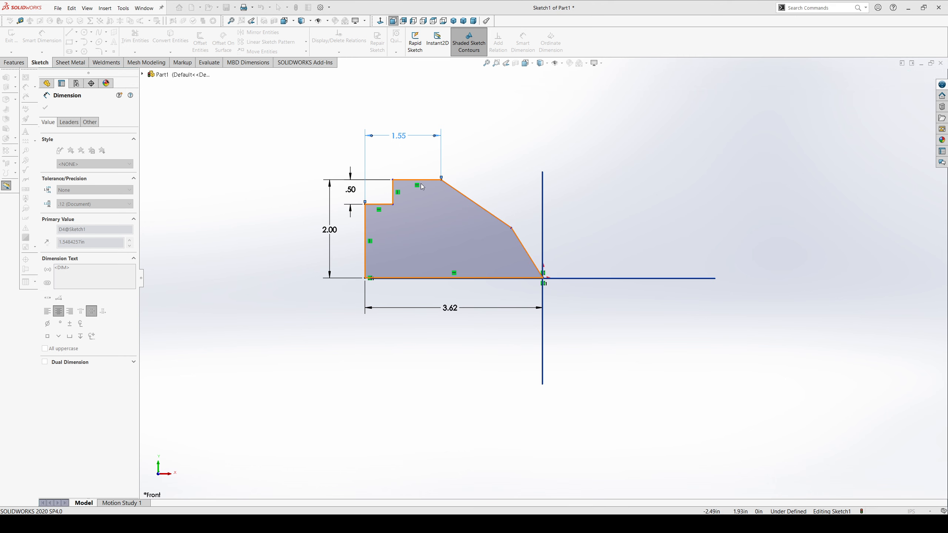
type("1.53")
key("Return")
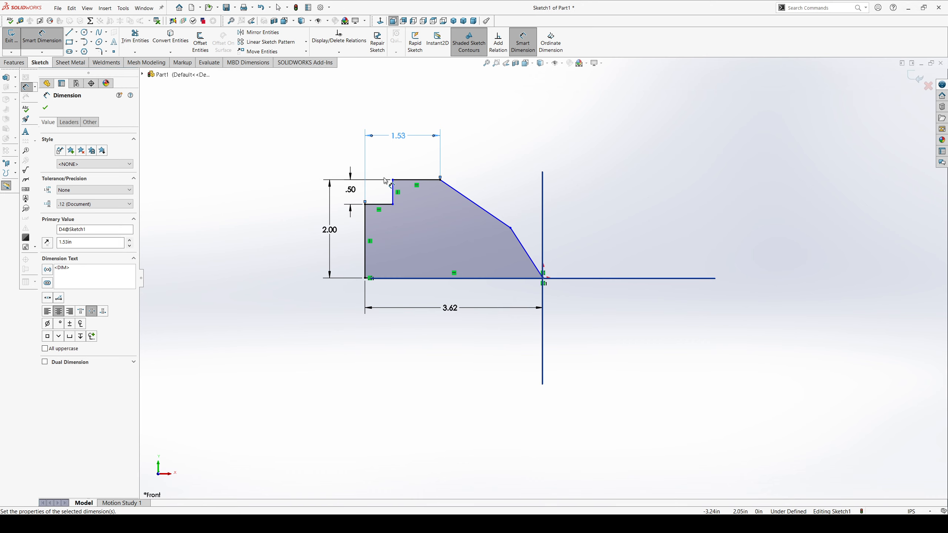
Dimension the step's width between its short vertical line and the profile's left edge as 0.75 in.
left_click(393, 190)
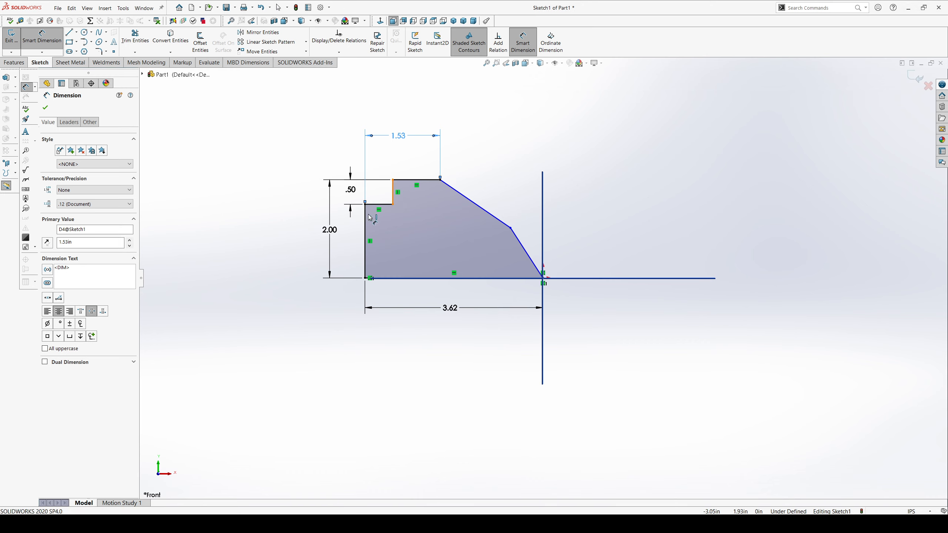
left_click(365, 224)
left_click(380, 160)
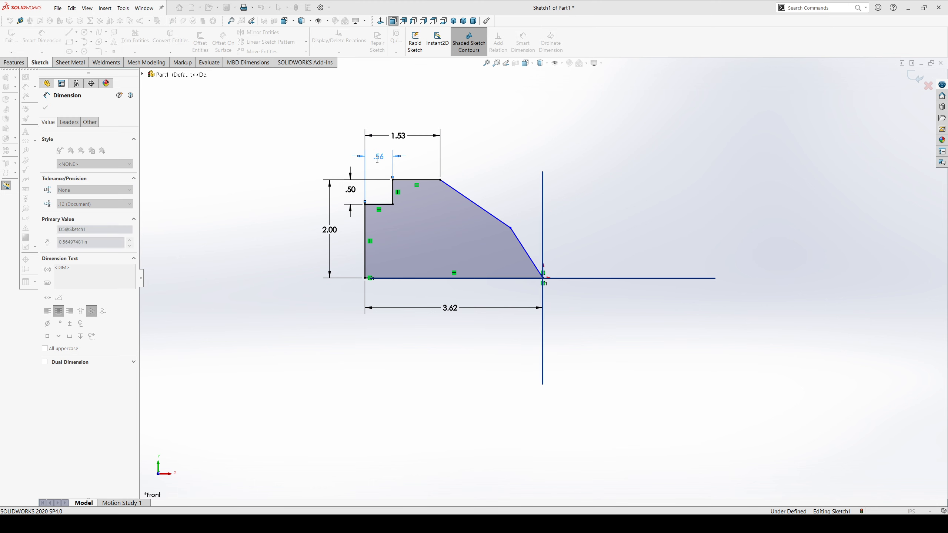
type(".75")
key("Return")
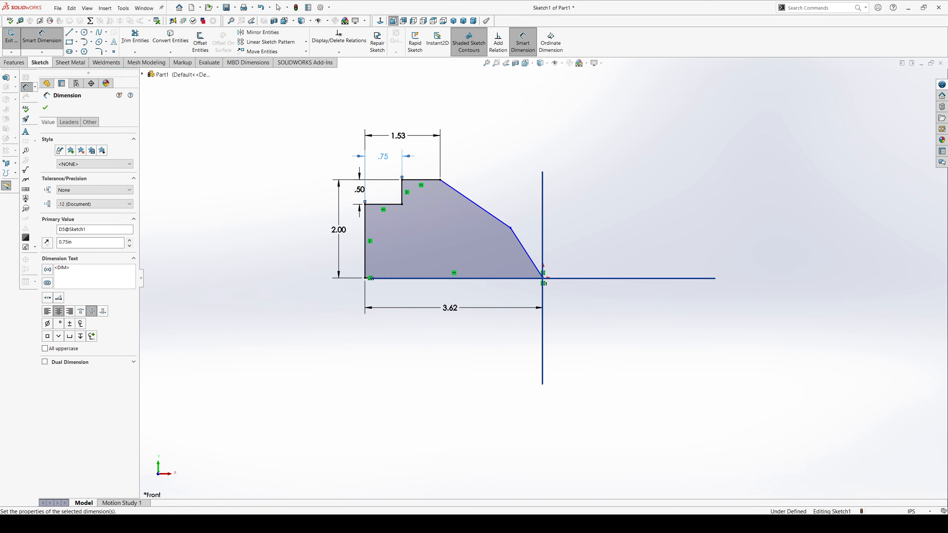
Dimension the angle between the base line and the lower sloped line as 60 degrees.
left_click(528, 265)
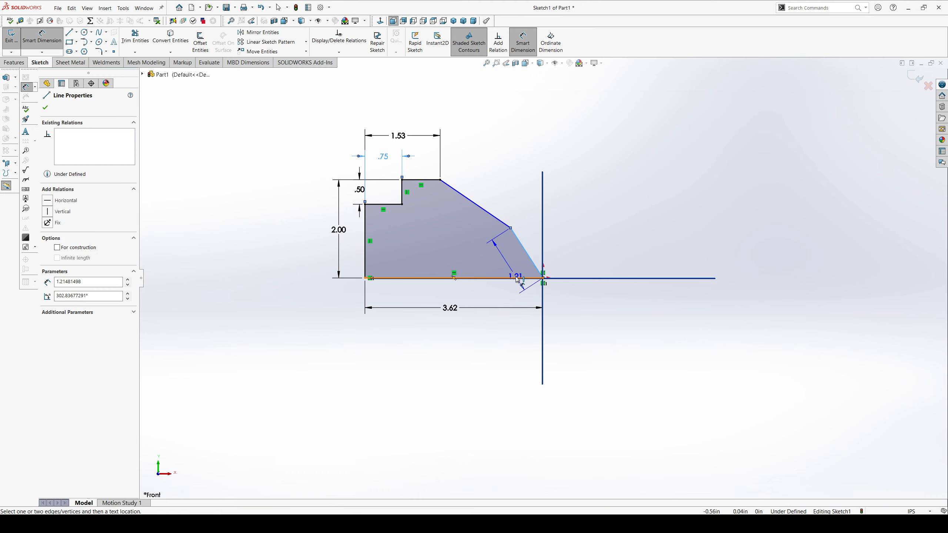
left_click(515, 277)
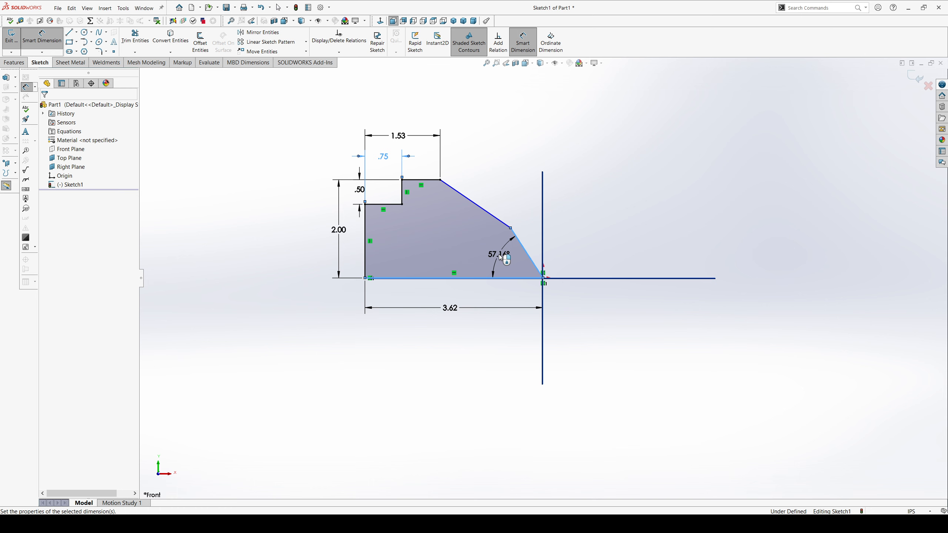
left_click(500, 257)
type("60")
key("Return")
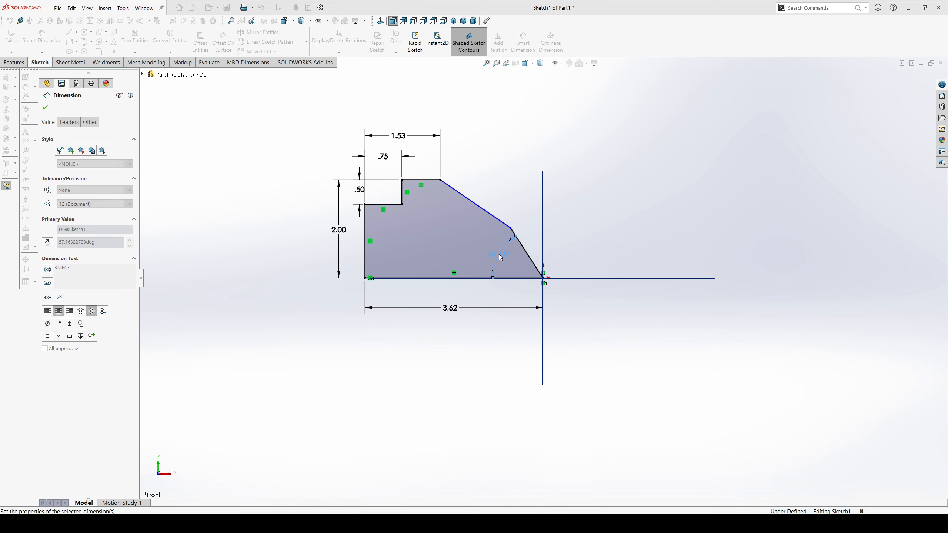
Dimension the angle between the top edge's horizontal direction and the upper sloped line as 30 degrees.
left_click(434, 180)
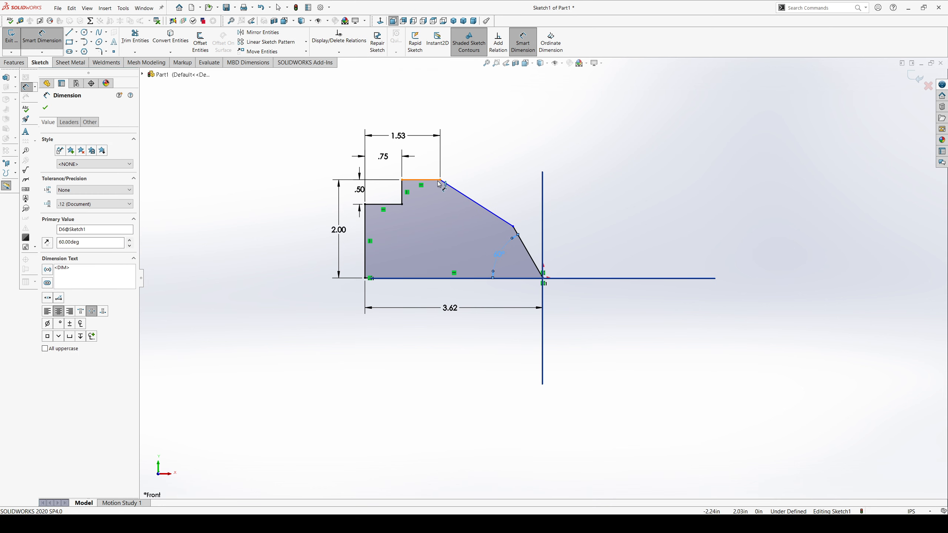
left_click(451, 186)
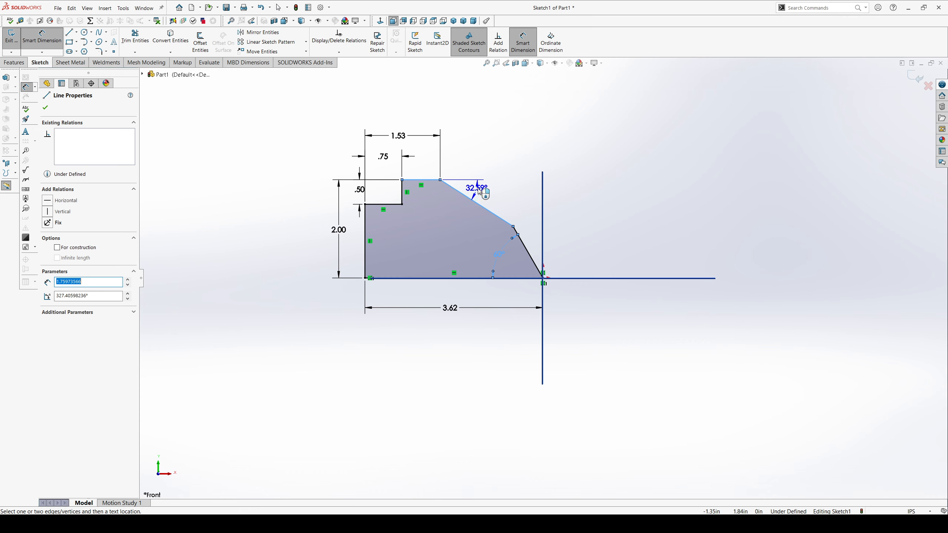
left_click(486, 194)
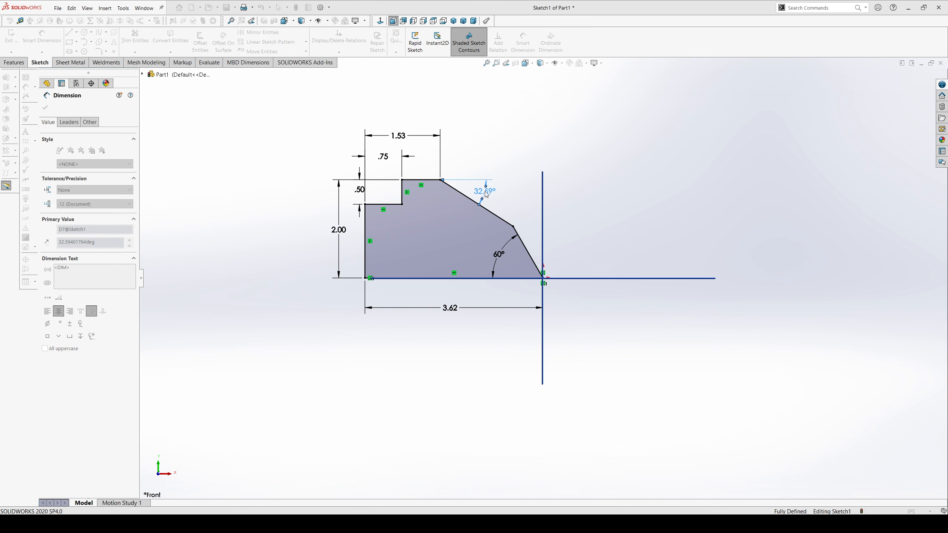
type("30")
key("Return")
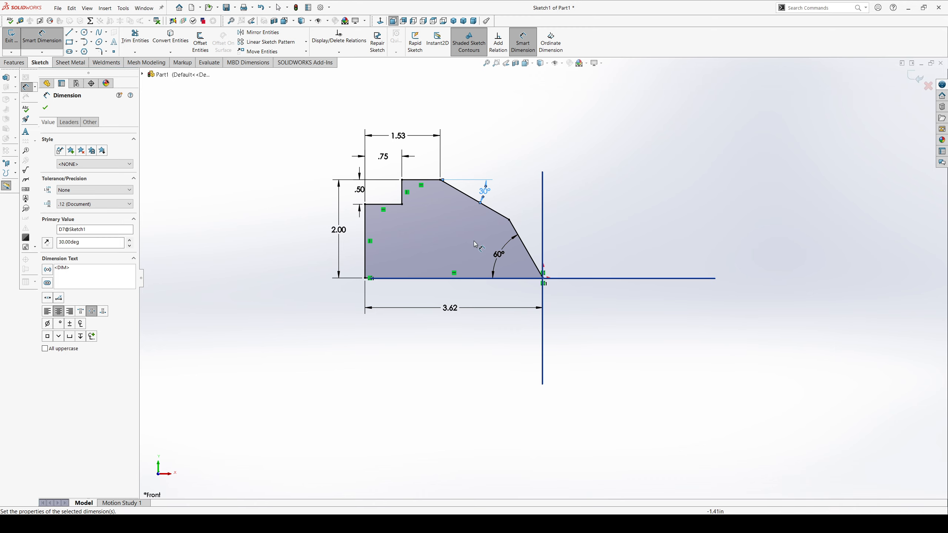
key("Escape")
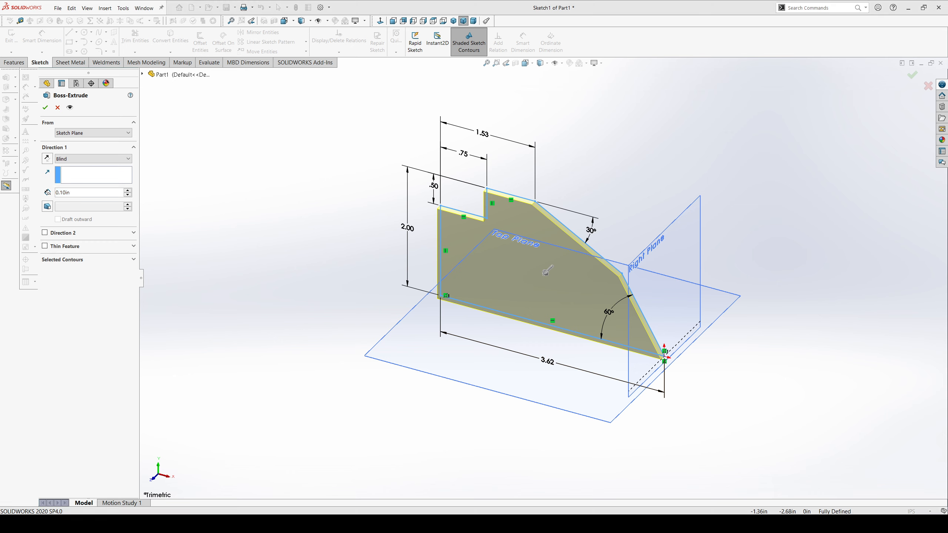
Extrude the profile 1.5 in using the Mid Plane end condition, and save the part.
double_click(81, 195)
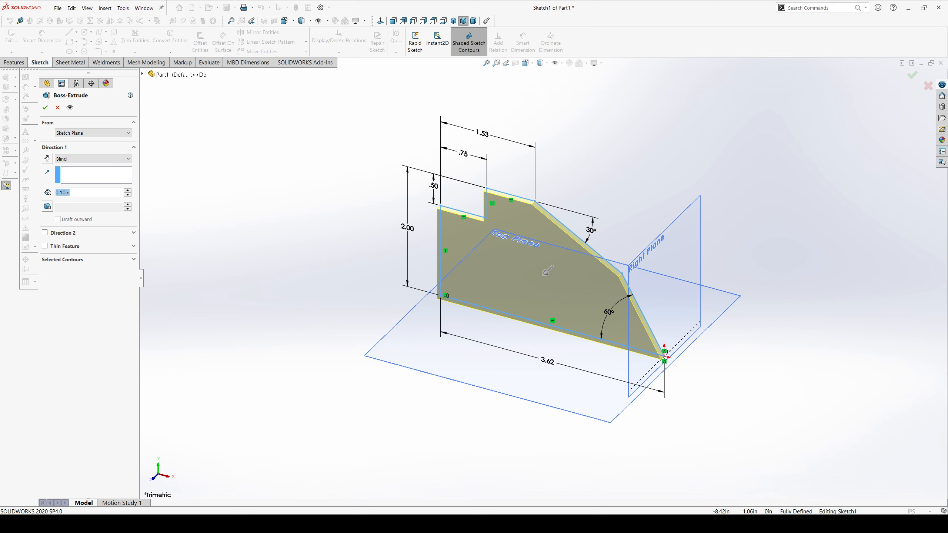
type("1.5")
key("Return")
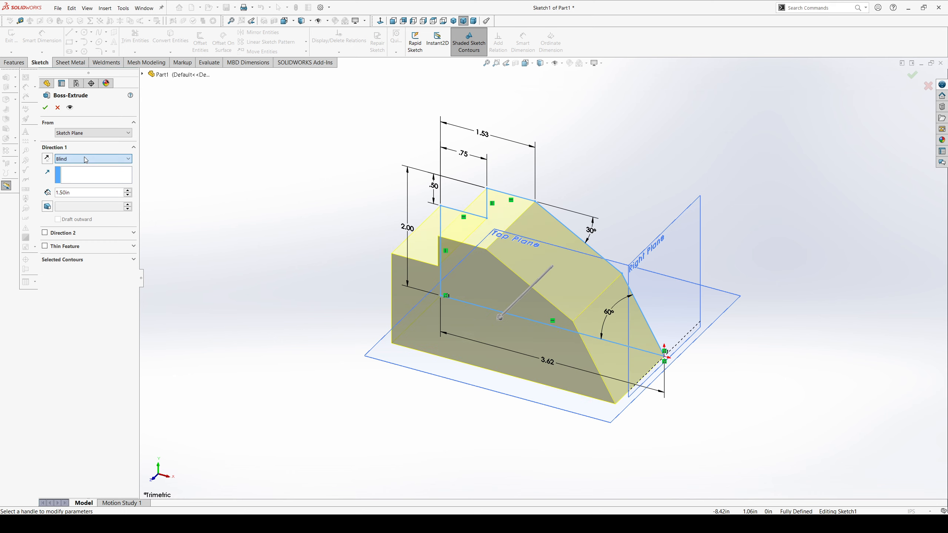
left_click(76, 203)
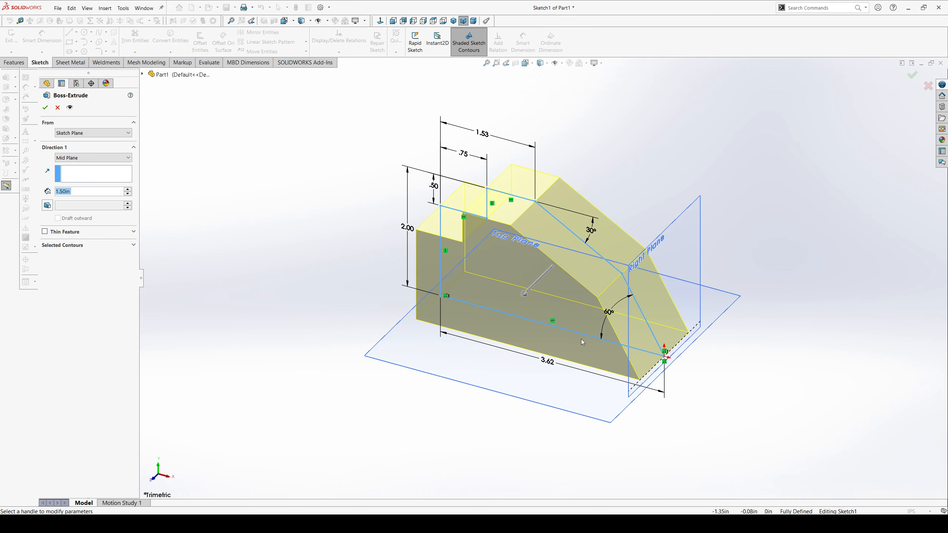
mouse_move(581, 340)
middle_mouse_down()
mouse_move(519, 336)
mouse_move(504, 326)
mouse_move(539, 271)
middle_mouse_up()
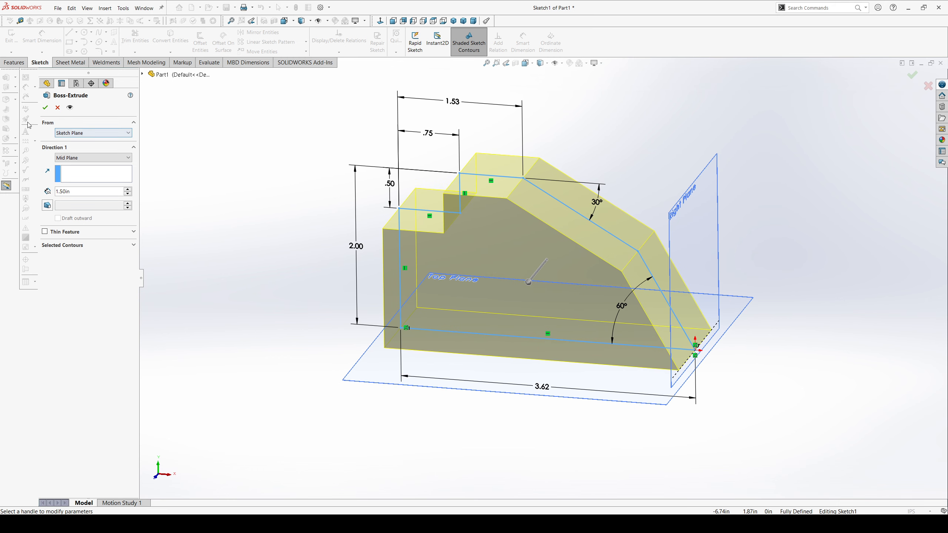
left_click(45, 107)
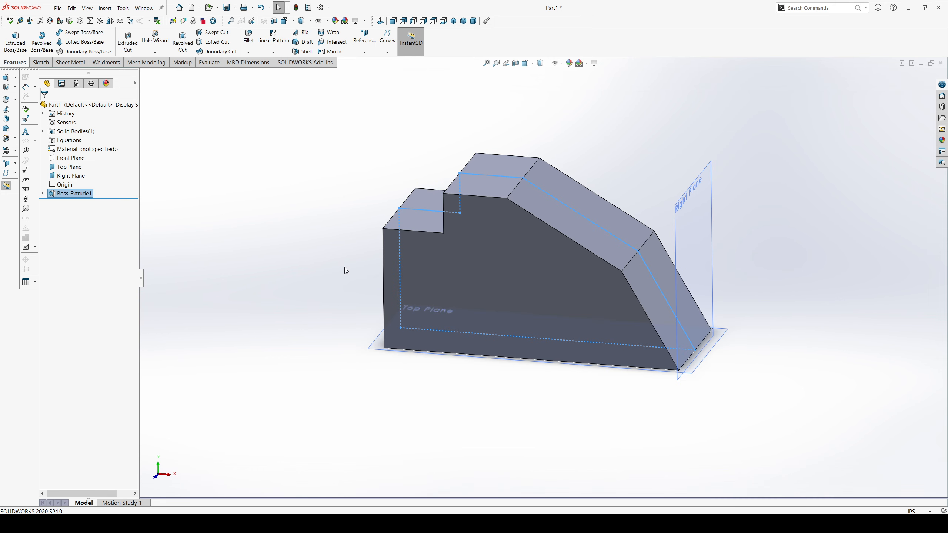
middle_click_drag(473, 316, 447, 283)
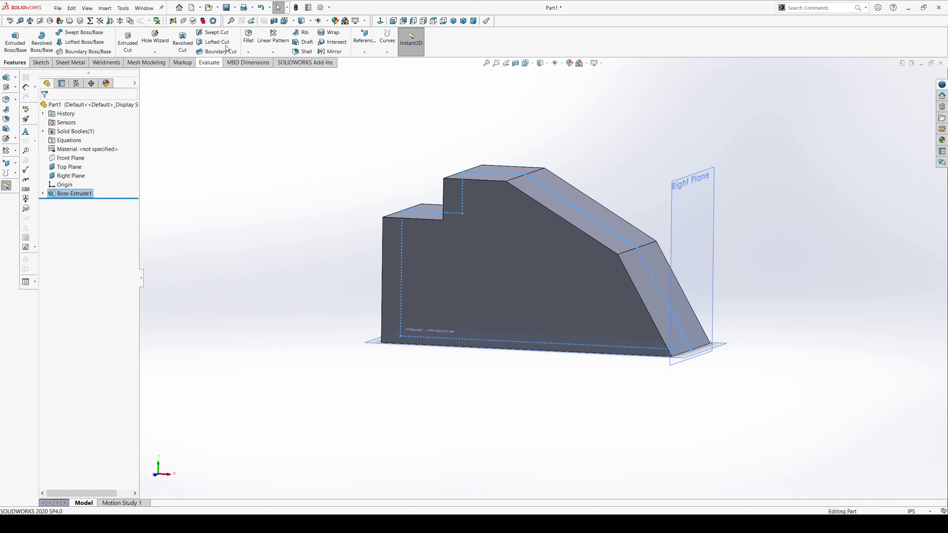
left_click(226, 7)
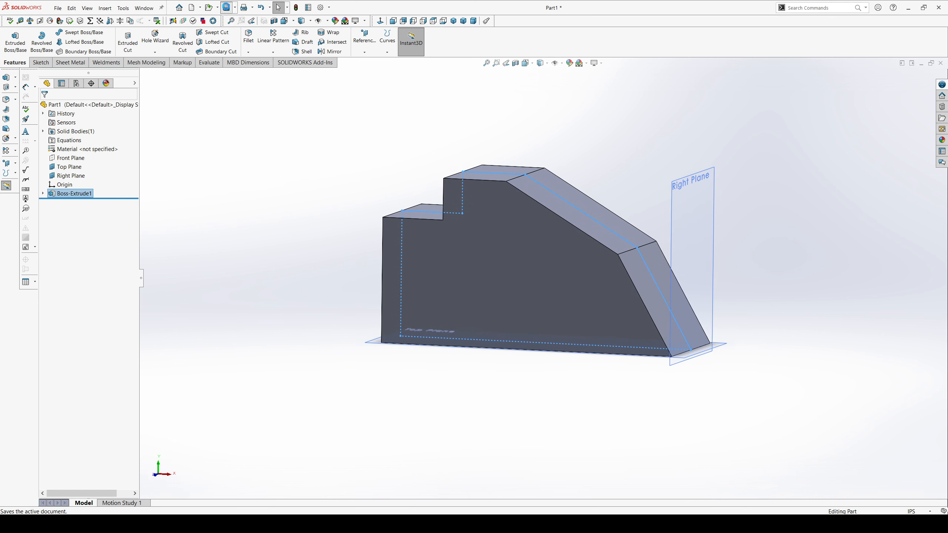
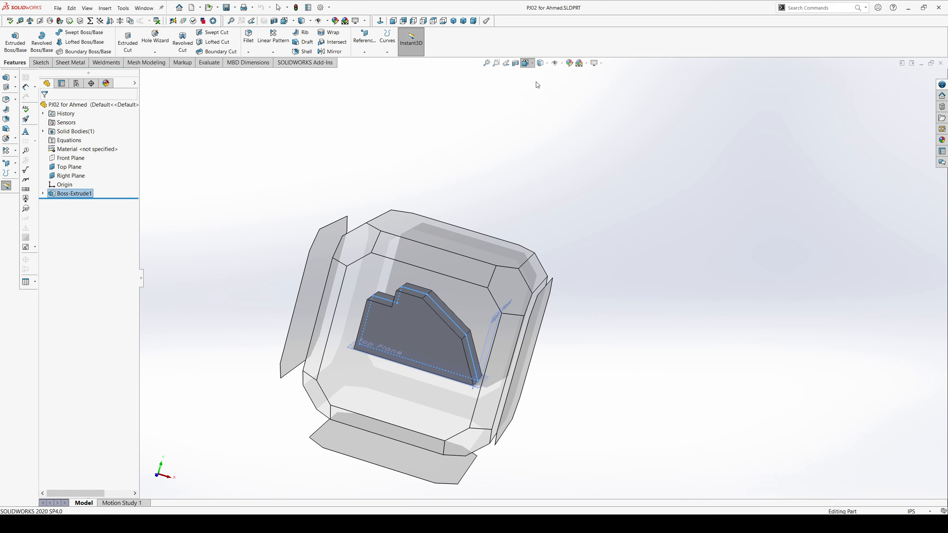
Inspect the part from the top in an unshaded display style, and restore the shaded display with edges.
left_click(536, 84)
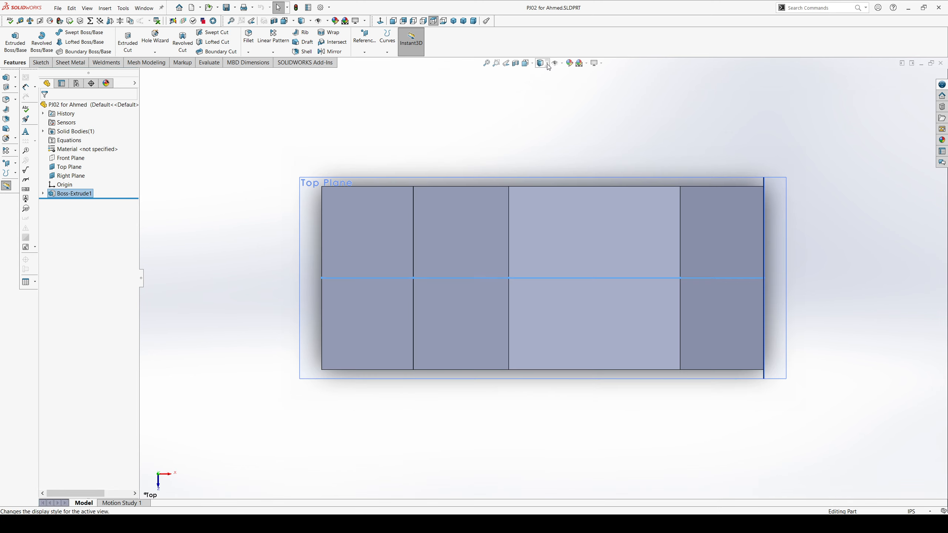
left_click(540, 105)
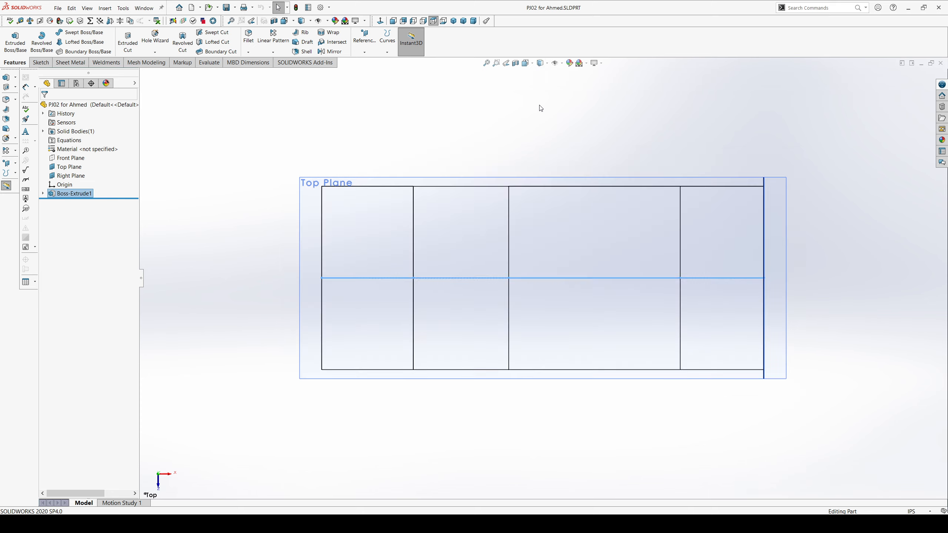
left_click(544, 78)
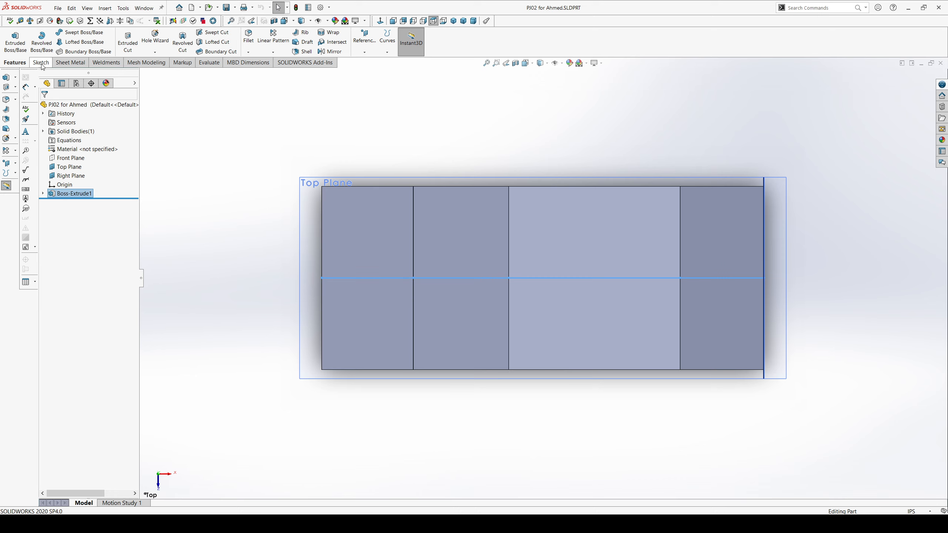
Start an Extruded Cut with a new sketch on the part's highest flat face.
left_click(134, 41)
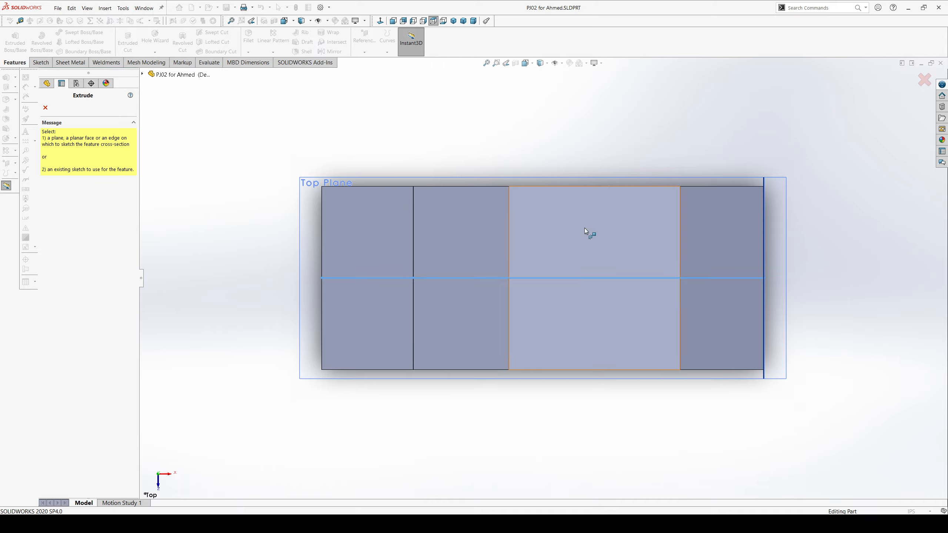
middle_click_drag(571, 349, 483, 157)
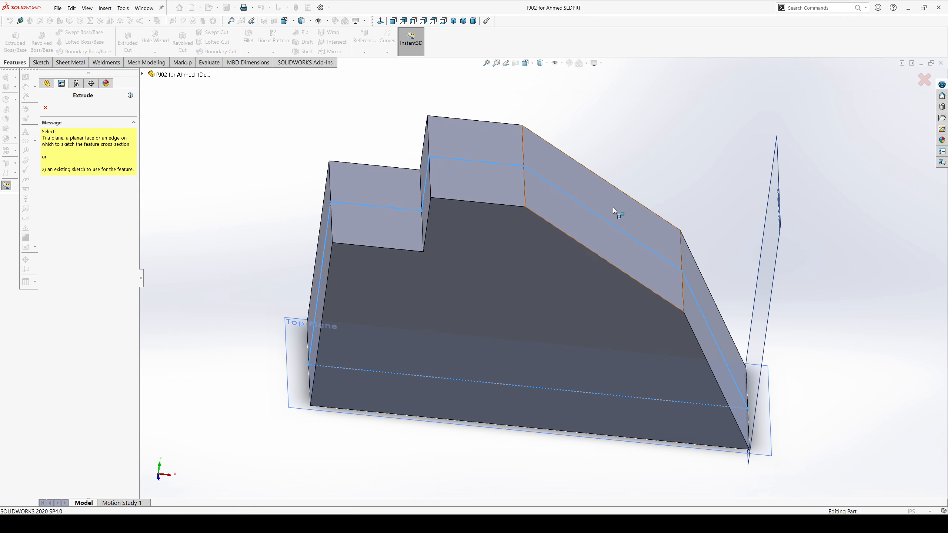
left_click(466, 240)
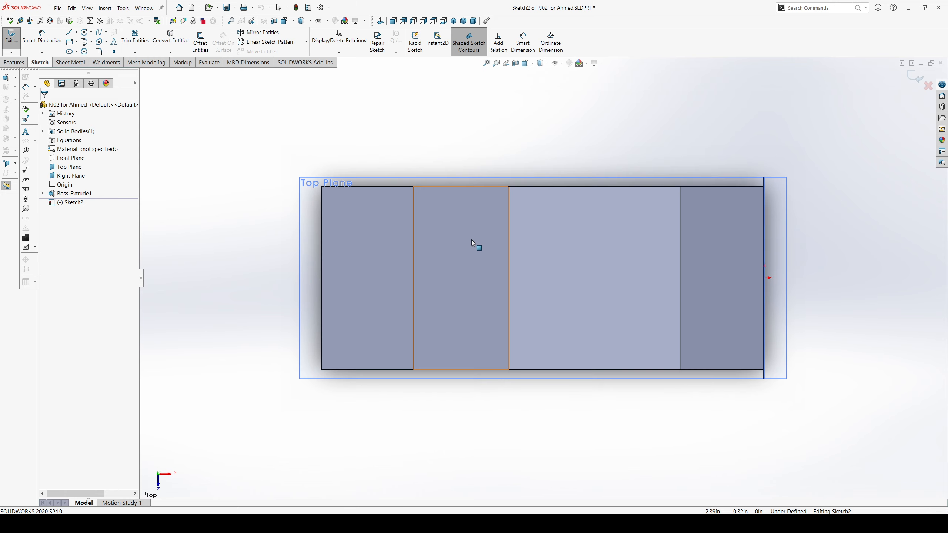
Sketch a closed line rectangle about 3.75 by 1.13 in, starting on the lower step and extending past the part's sloped end.
left_click(69, 32)
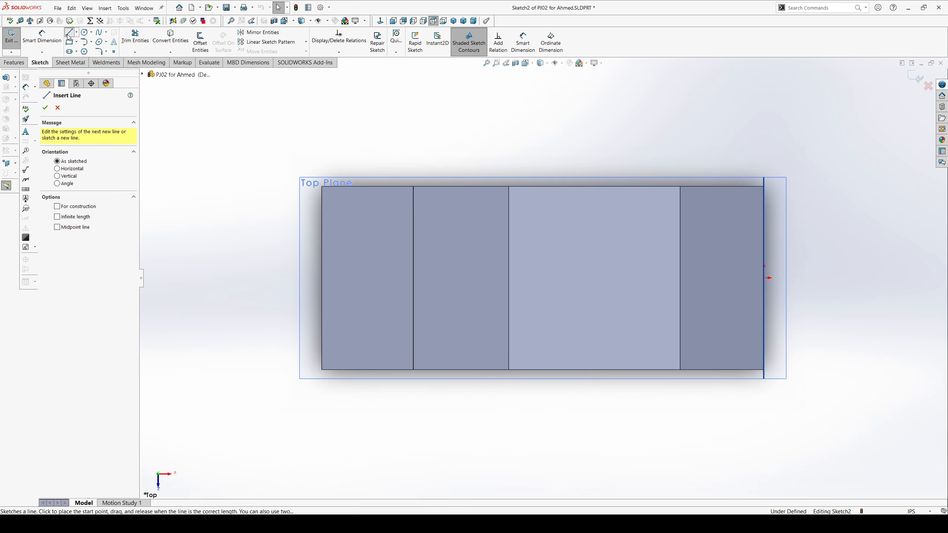
left_click(346, 210)
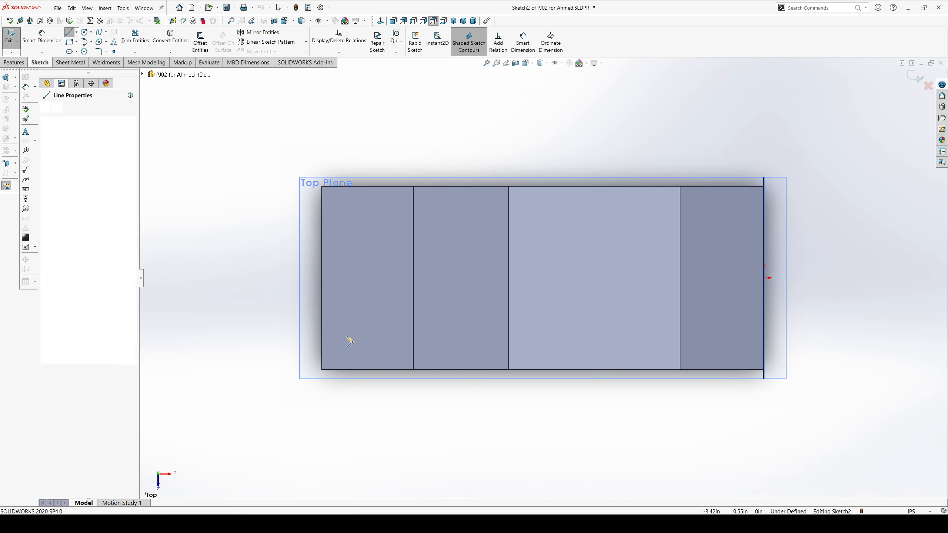
left_click(347, 350)
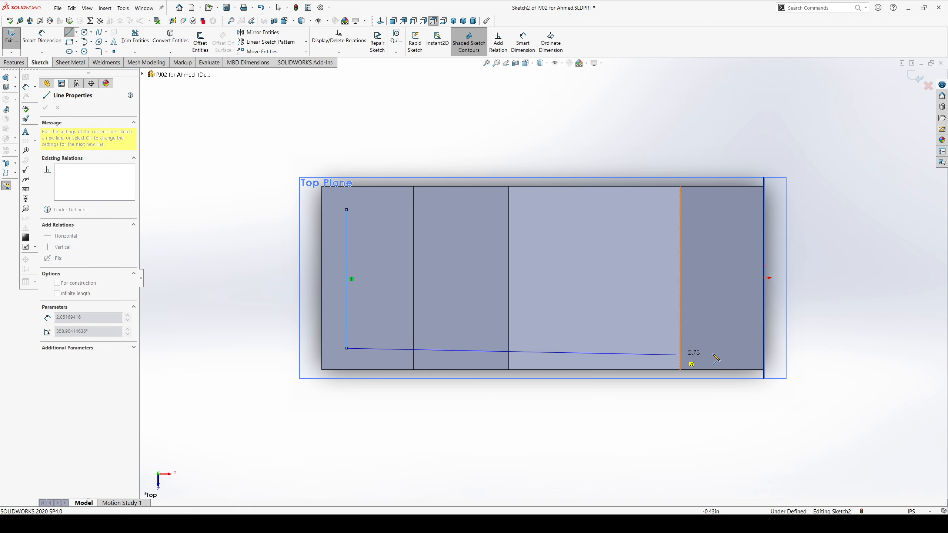
left_click(804, 349)
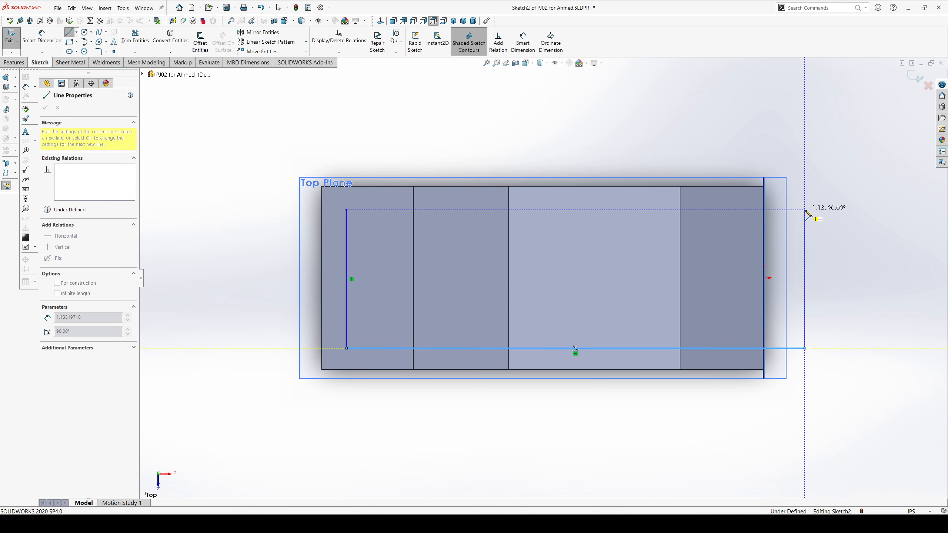
left_click(805, 210)
left_click(346, 209)
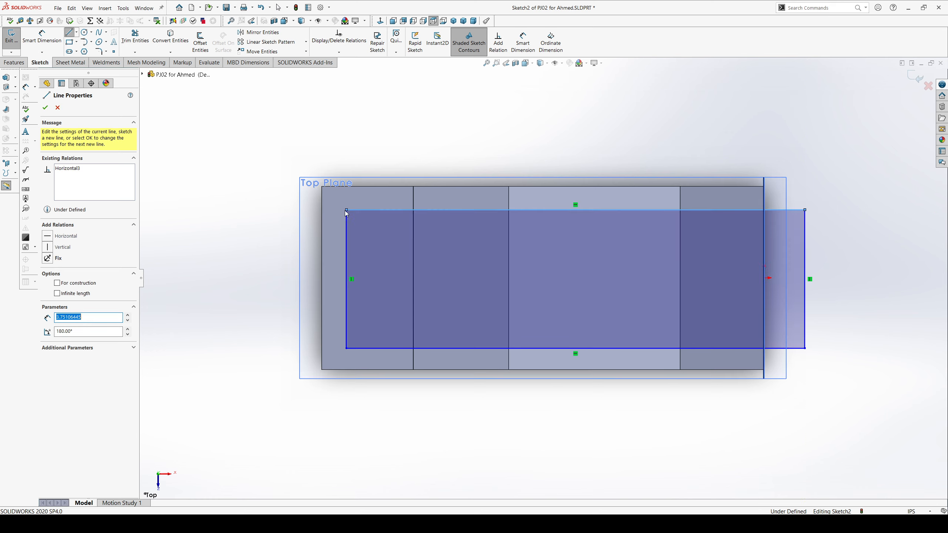
key("Escape")
key("Escape")
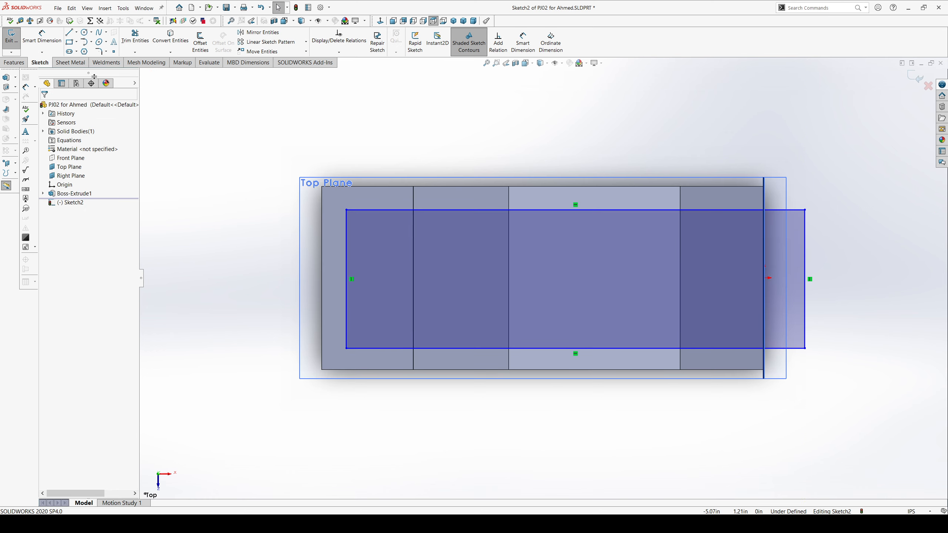
Dimension the distance from the rectangle's upper line to the part's upper long edge in the top view as 0.25 in.
left_click(52, 44)
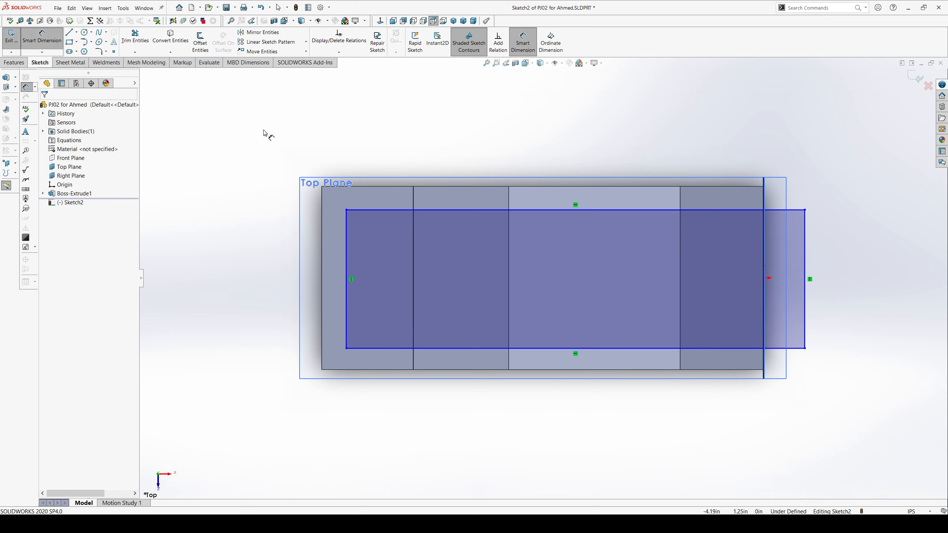
left_click(379, 214)
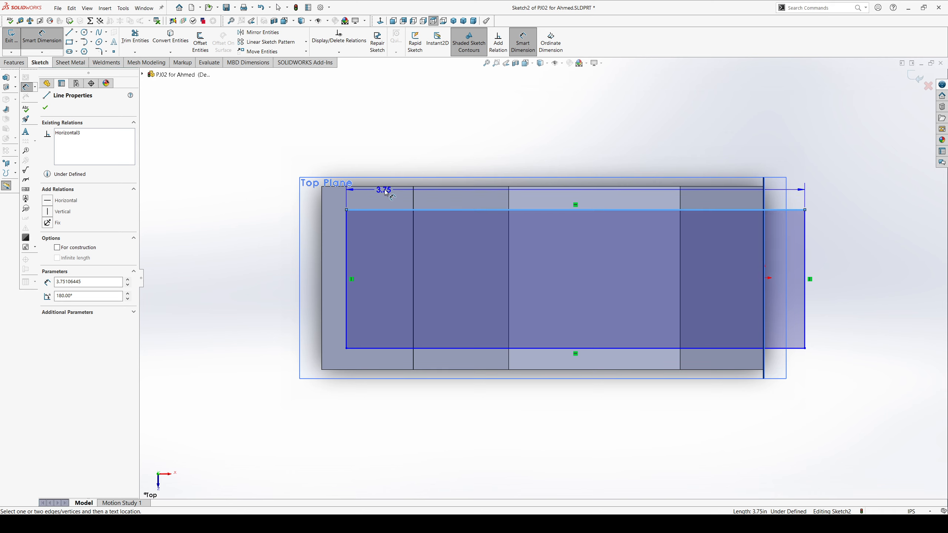
left_click(387, 186)
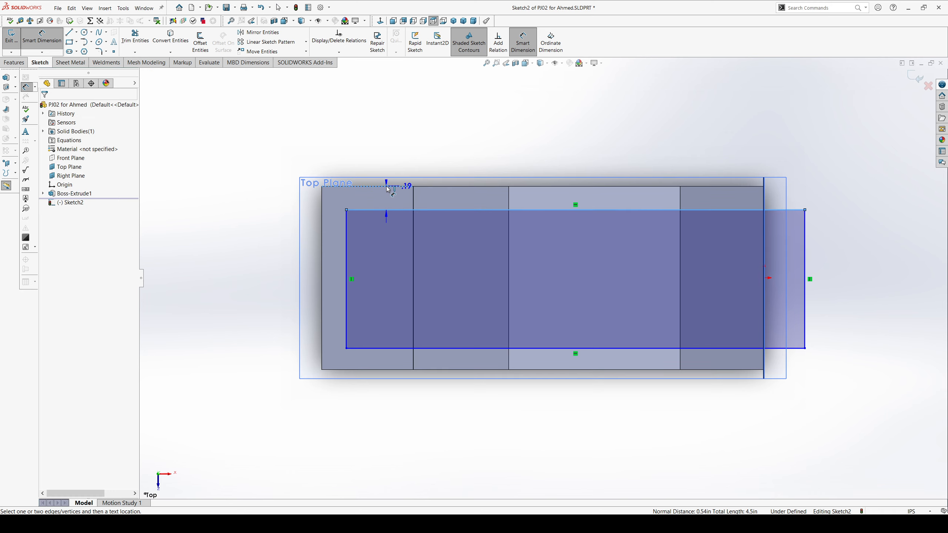
left_click(380, 129)
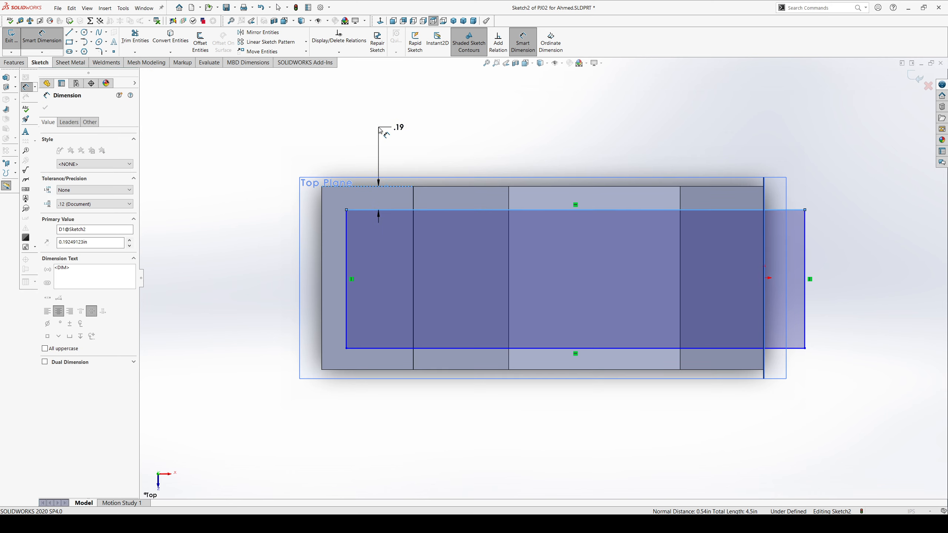
type(".25")
key("Return")
Dimension the distance from the rectangle's lower line to the part's lower long edge in the top view as 0.25 in.
left_click(376, 355)
left_click(376, 370)
left_click(376, 413)
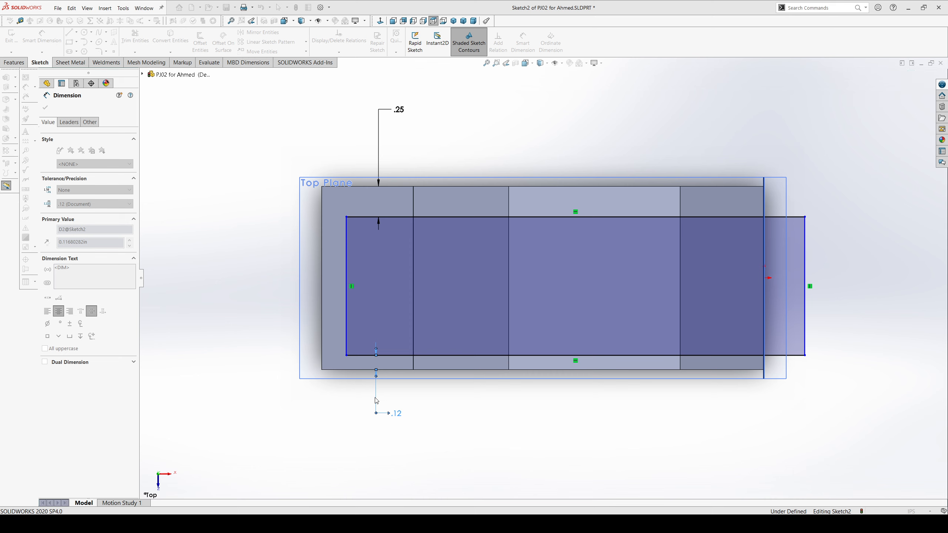
key("Return")
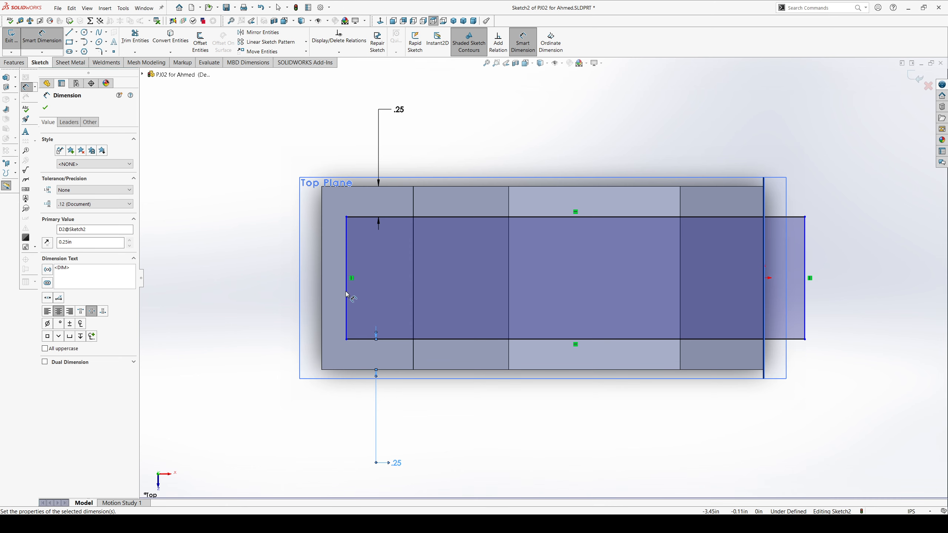
Dimension the distance from the rectangle's short line on the lower step to the part's stepped-end edge as 0.25 in.
left_click(346, 298)
left_click(322, 290)
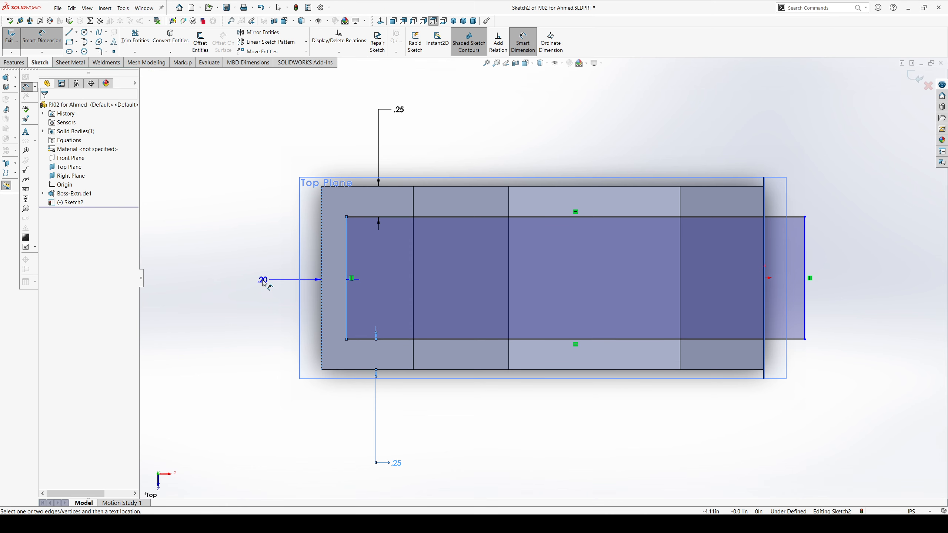
left_click(264, 288)
type(".25")
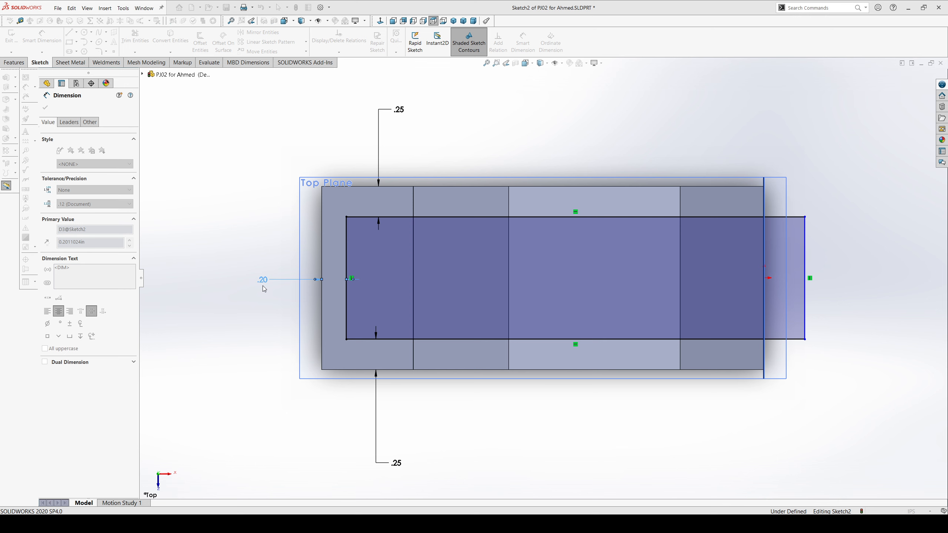
key("Return")
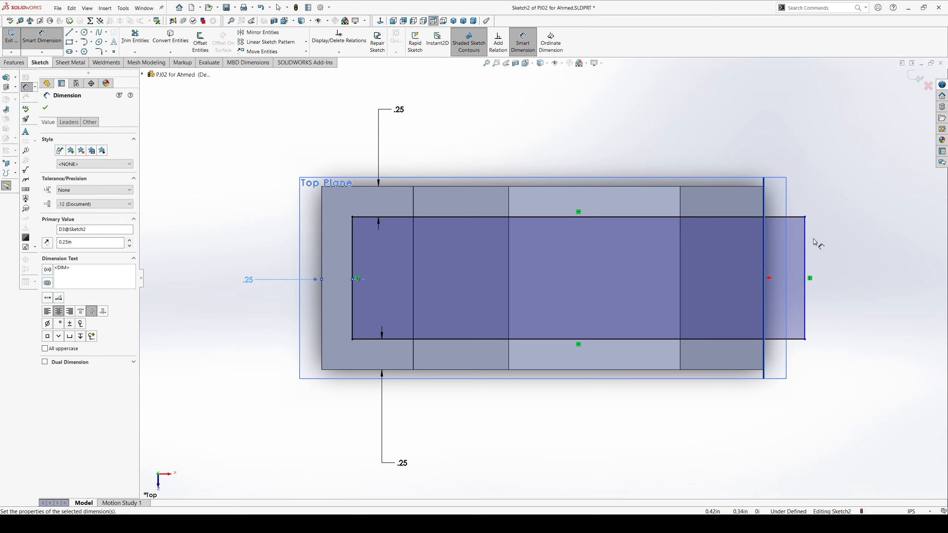
key("Escape")
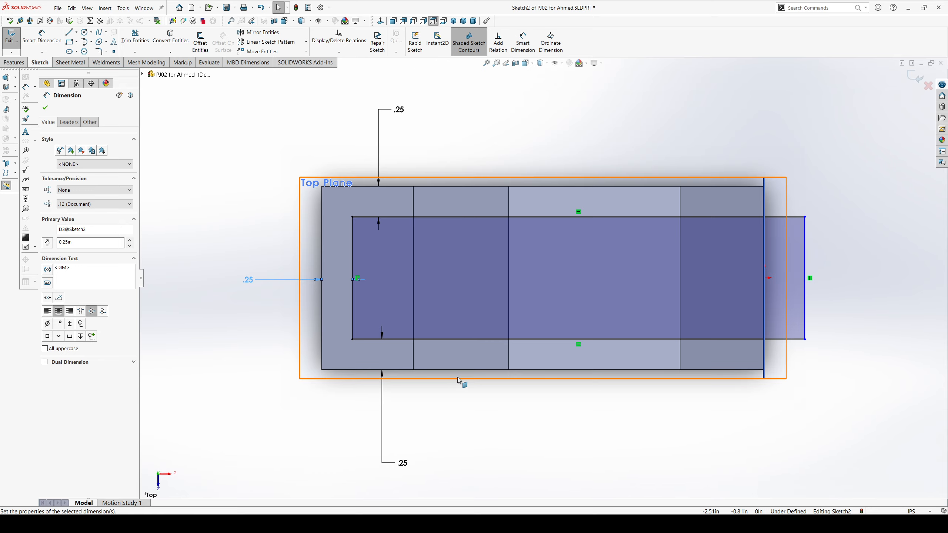
Cut the offset rectangle into the part as a blind Extruded Cut 1.75 in deep.
middle_click_drag(460, 383, 378, 315)
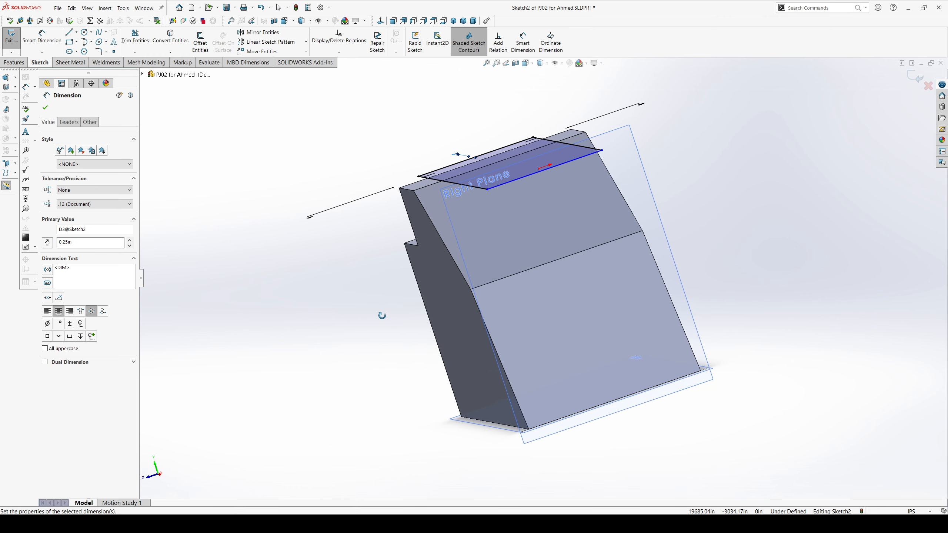
left_click(45, 109)
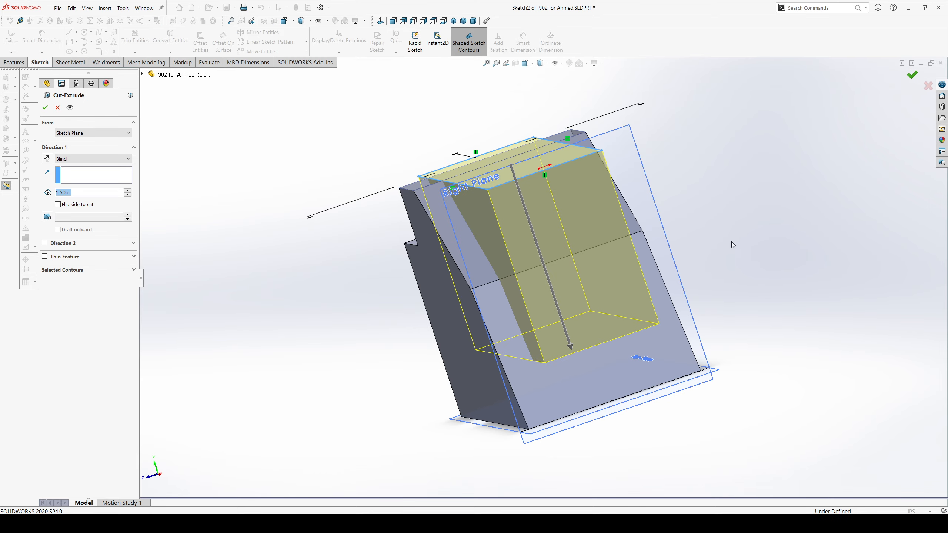
mouse_move(395, 258)
middle_mouse_down()
mouse_move(489, 205)
mouse_move(389, 232)
mouse_move(372, 252)
mouse_move(391, 259)
mouse_move(392, 250)
middle_mouse_up()
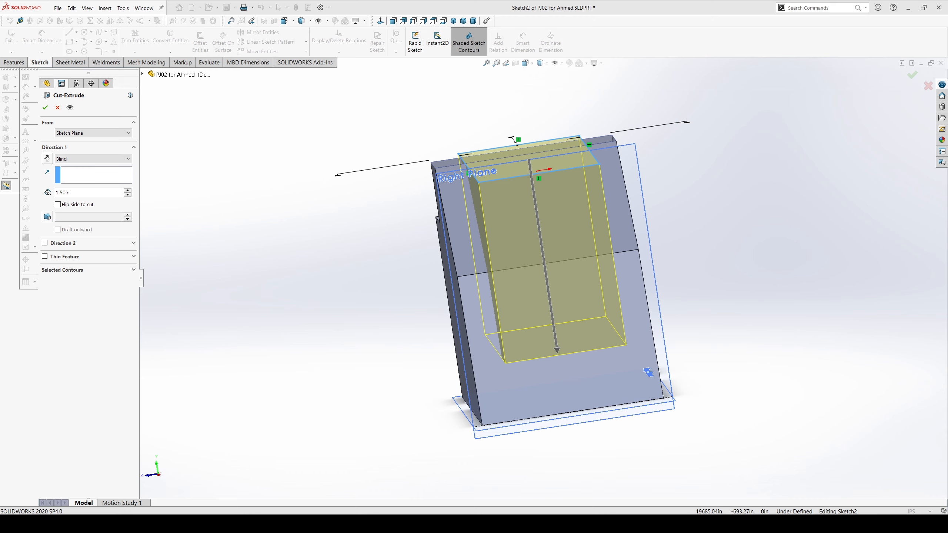
left_click(78, 191)
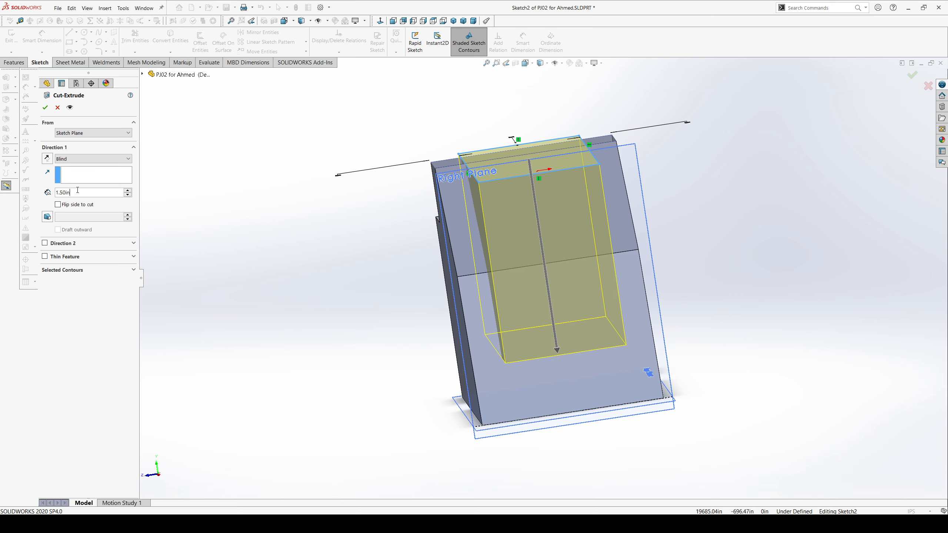
left_click_drag(82, 192, 54, 193)
key("BackSpace")
key("Return")
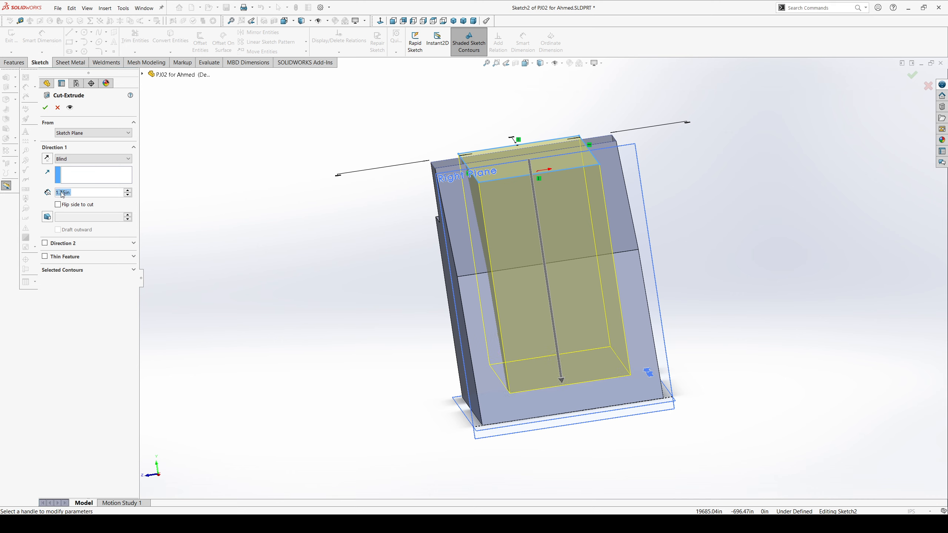
middle_click_drag(397, 355, 629, 417)
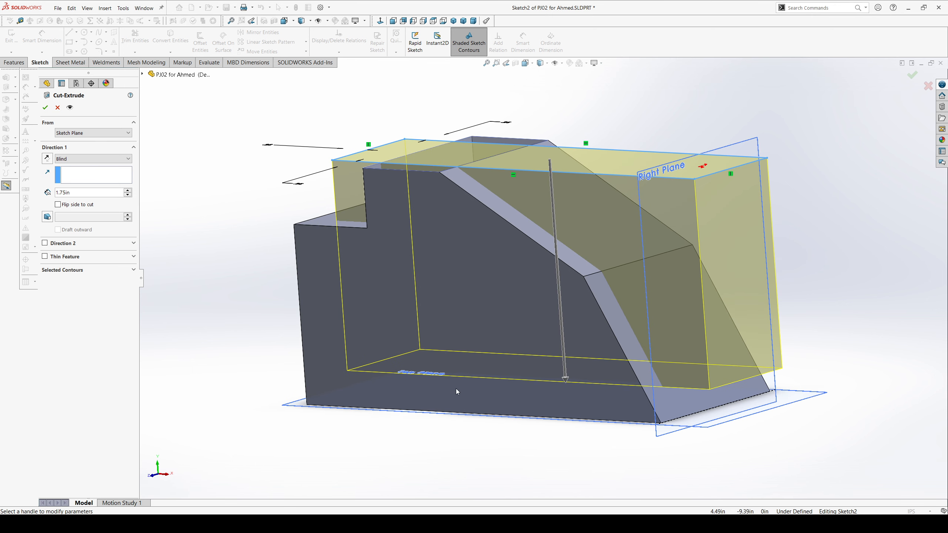
left_click(46, 107)
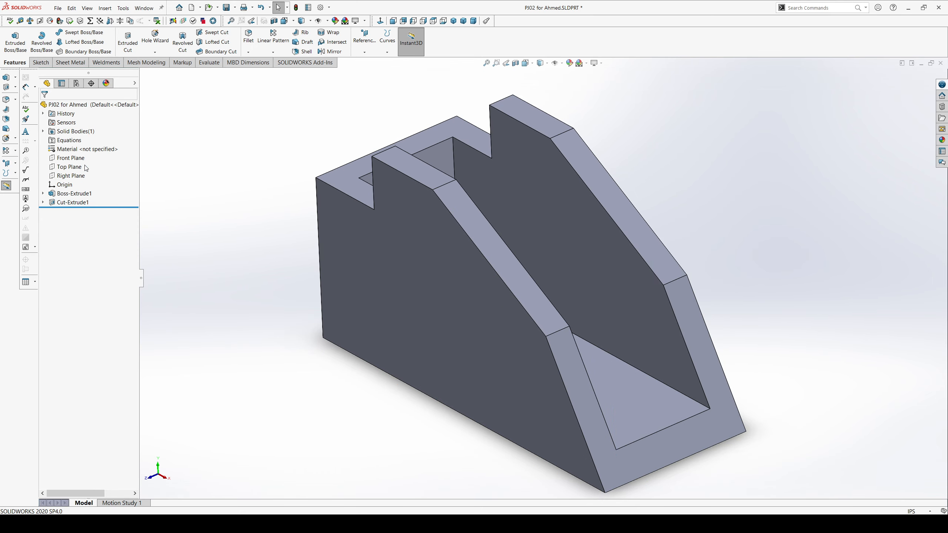
Examine the cut channel from several angles and zoom levels, ending in the Front view.
middle_click_drag(485, 378, 575, 206)
key("ctrl+space")
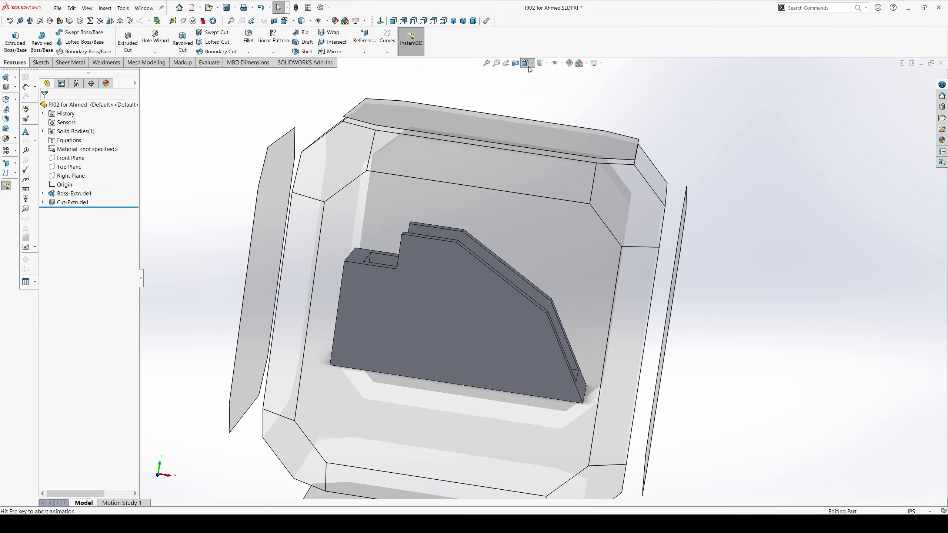
left_click(476, 300)
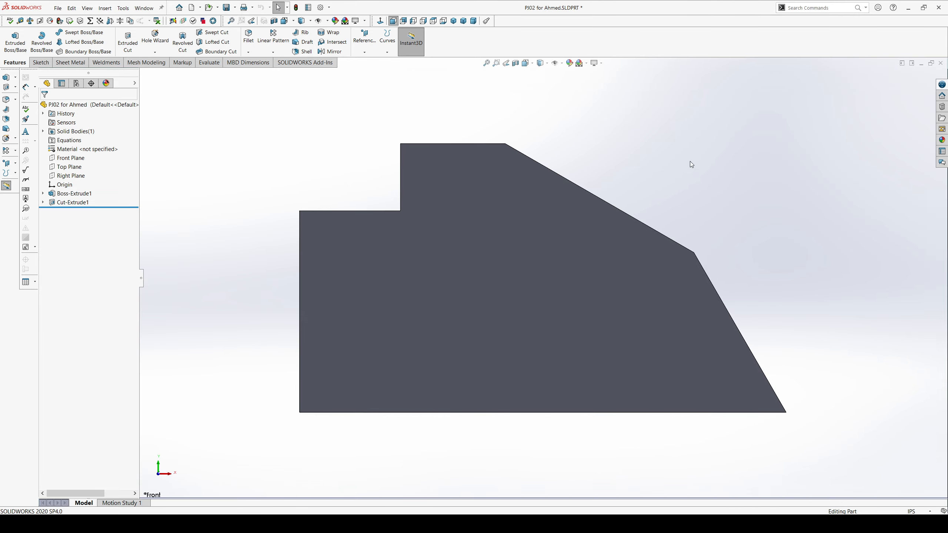
middle_click_drag(636, 185, 586, 246)
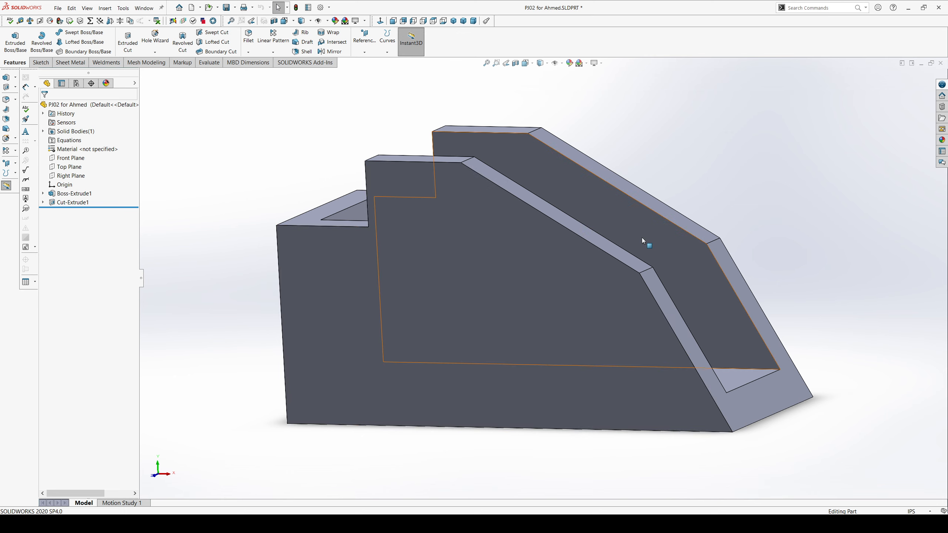
scroll(641, 238, "down", 5)
scroll(640, 239, "up", 8)
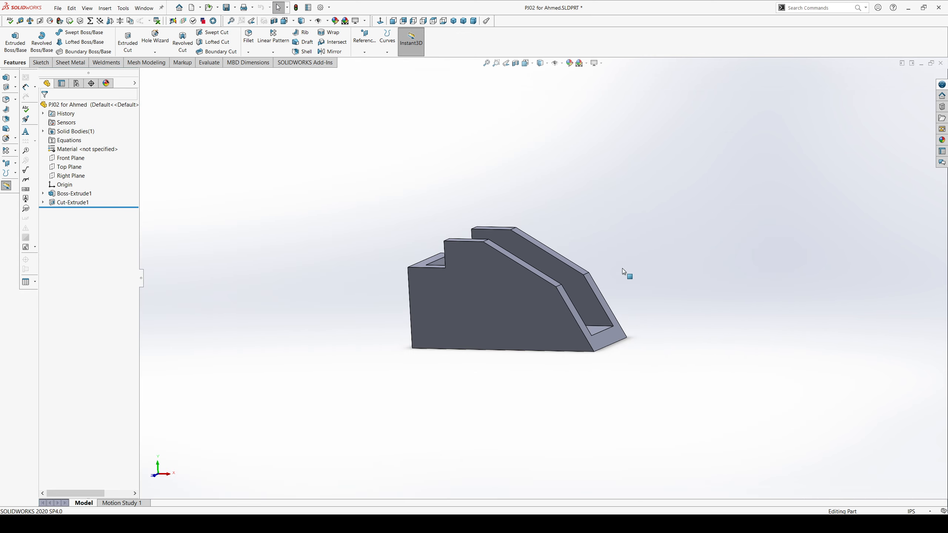
scroll(744, 322, "down", 5)
scroll(610, 268, "down", 2)
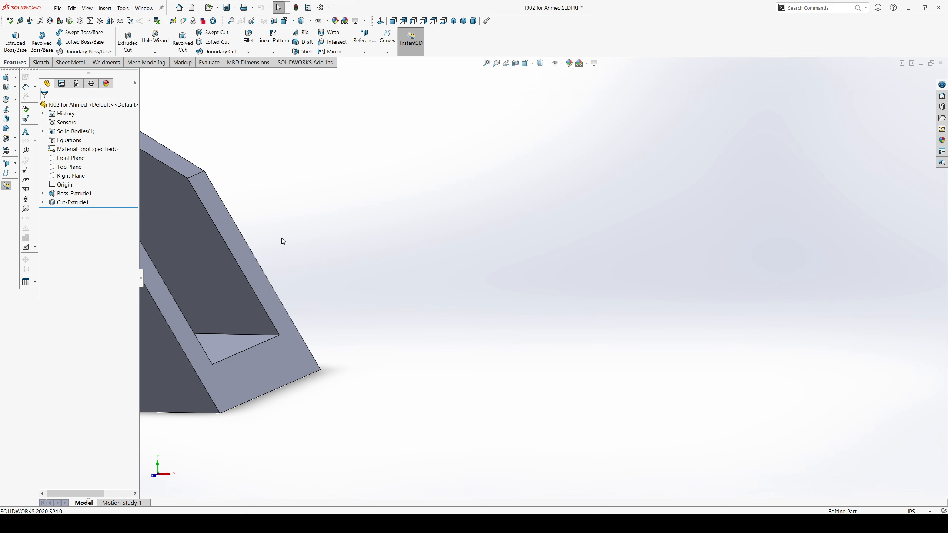
middle_click_drag(239, 239, 744, 263, "ctrl")
middle_click_drag(442, 217, 489, 228, "ctrl")
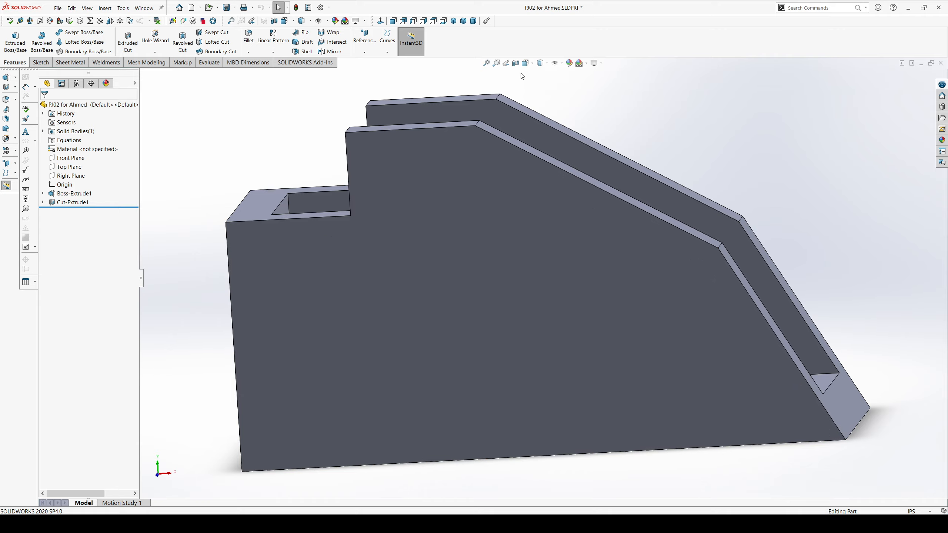
left_click(526, 62)
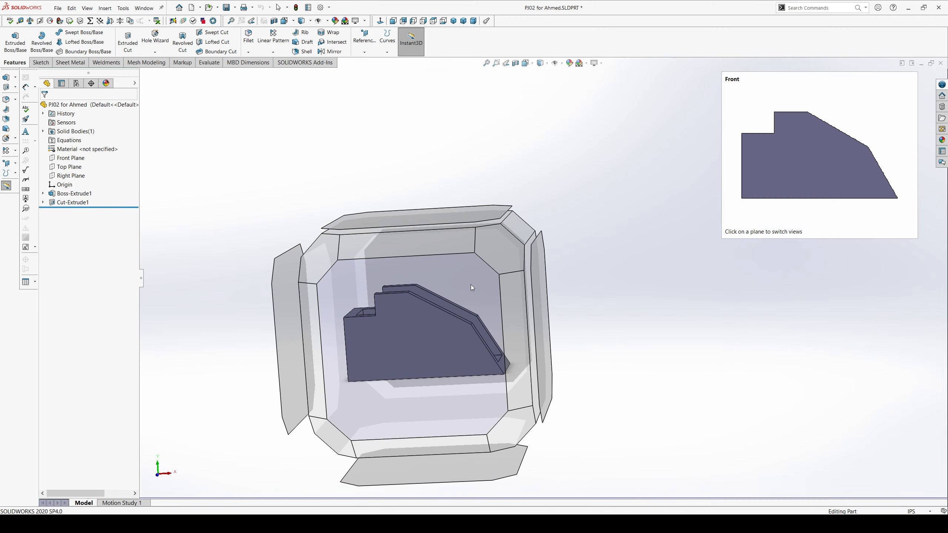
left_click(471, 284)
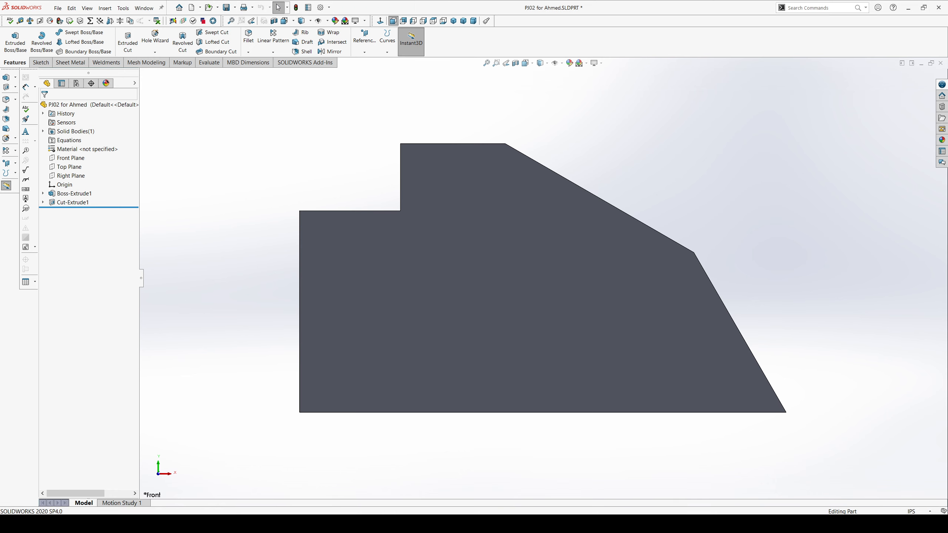
left_click(129, 39)
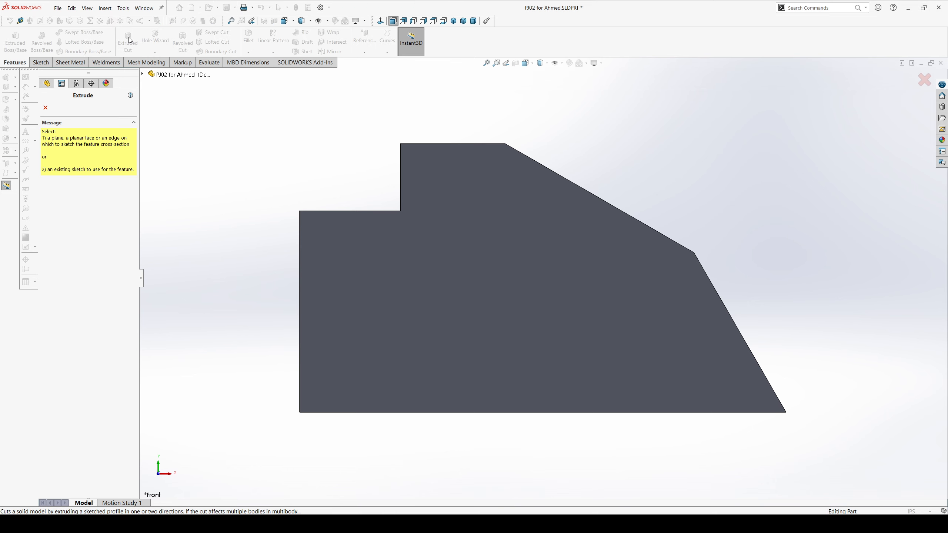
left_click(45, 108)
left_click(155, 37)
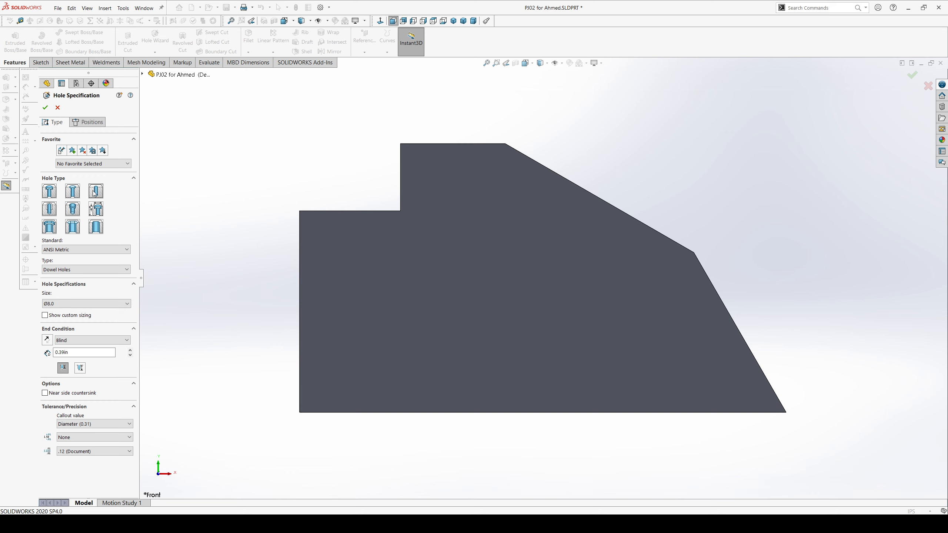
left_click(57, 108)
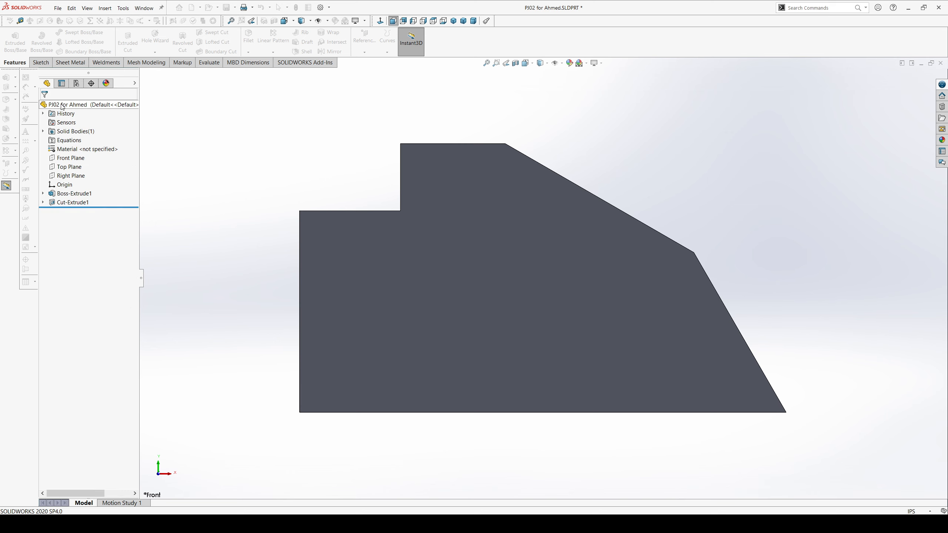
Start an Extruded Cut sketch on the part's front face and draw a circle about 0.82 in in diameter near the middle.
left_click(132, 38)
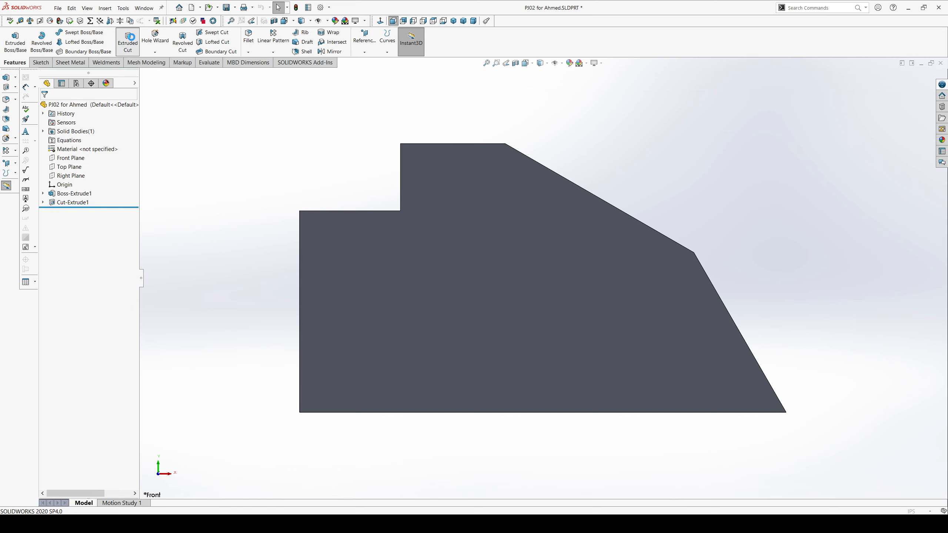
left_click(512, 270)
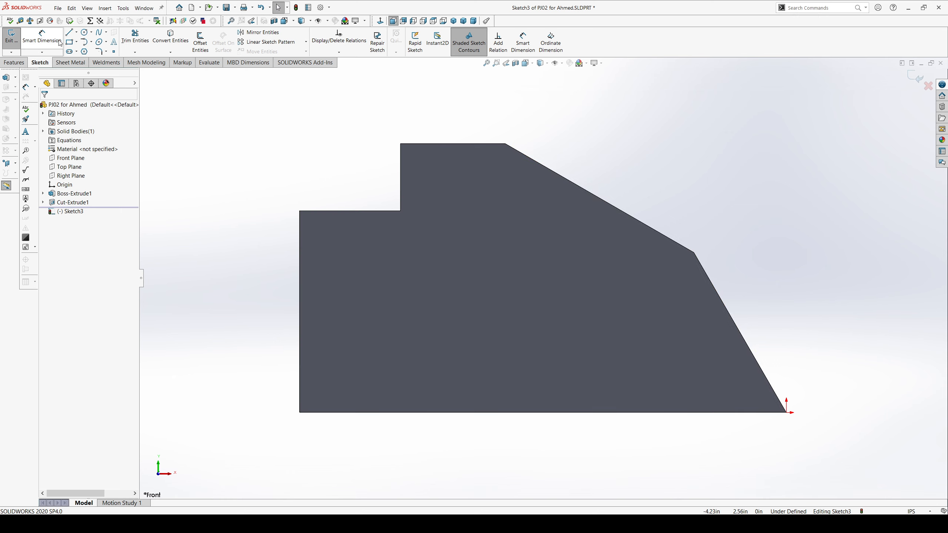
left_click(70, 33)
left_click(85, 33)
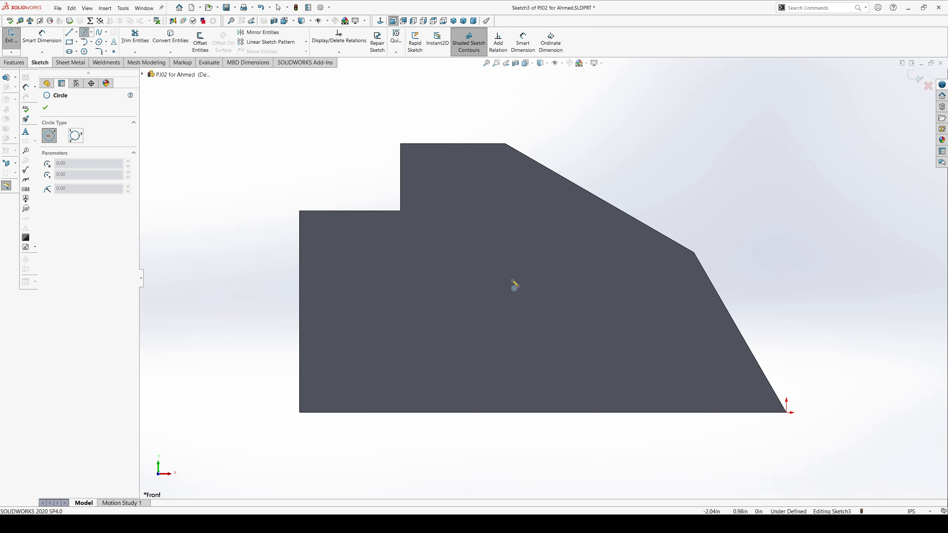
left_click(513, 277)
left_click(559, 308)
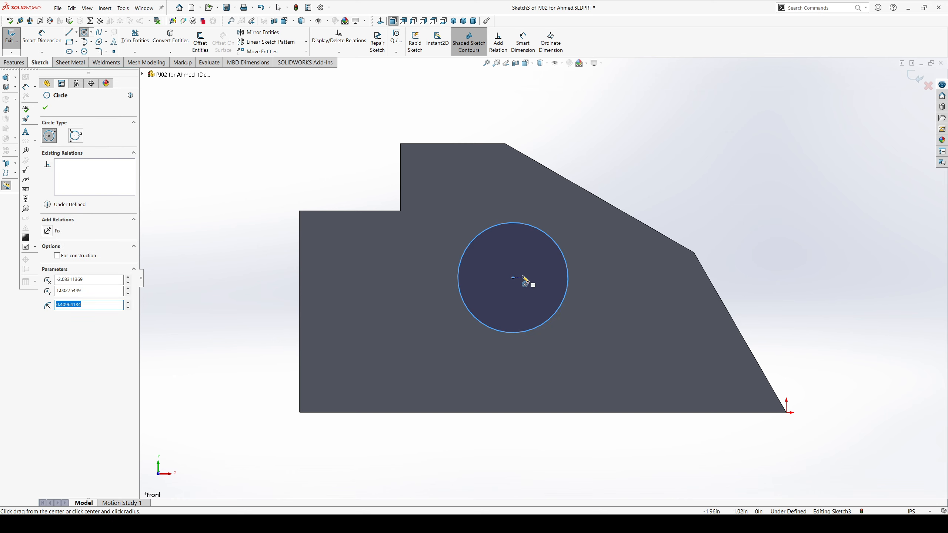
key("Escape")
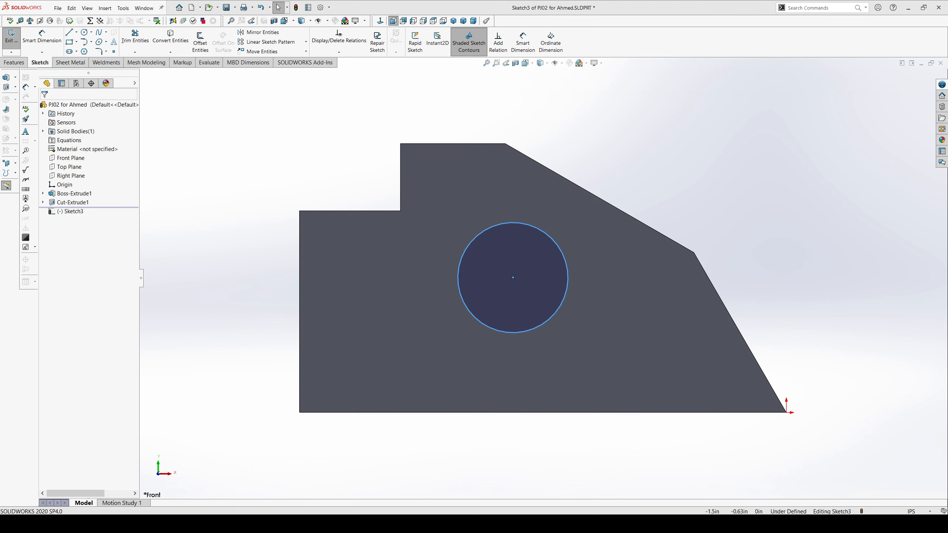
Dimension the circle's diameter as 0.75 in.
left_click(43, 40)
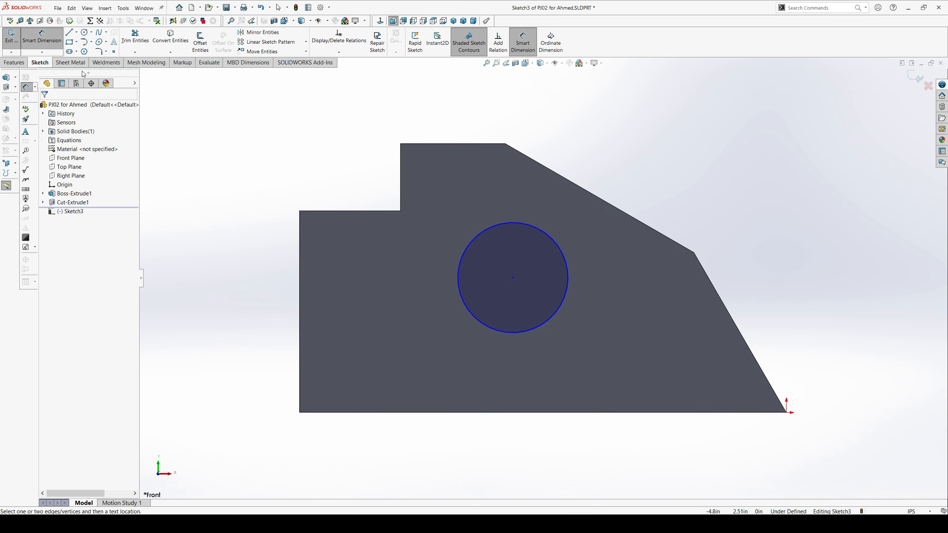
left_click(460, 269)
left_click(373, 261)
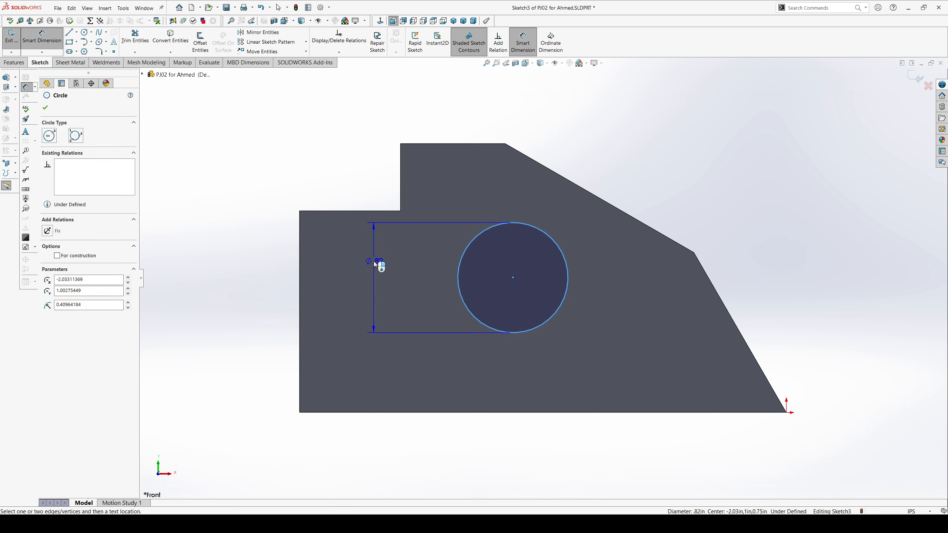
left_click(375, 262)
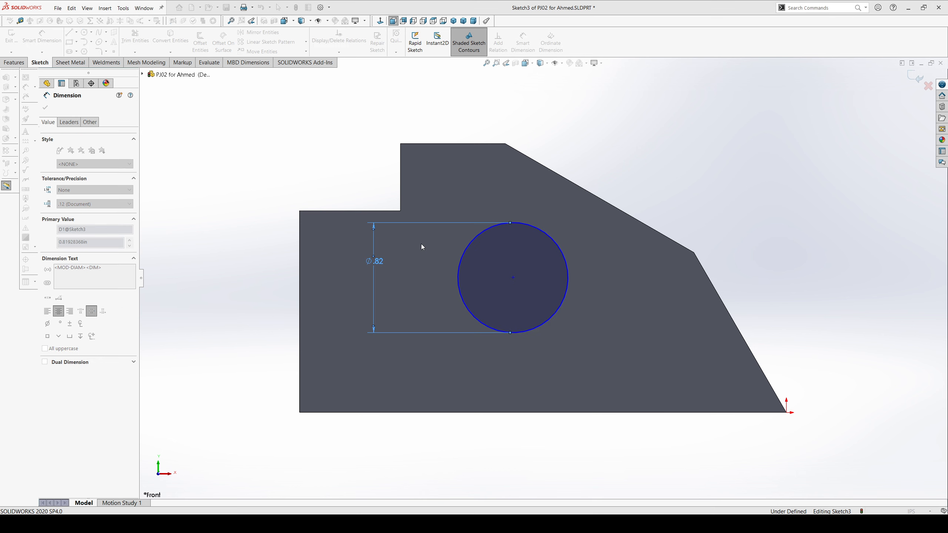
type(".75")
key("Return")
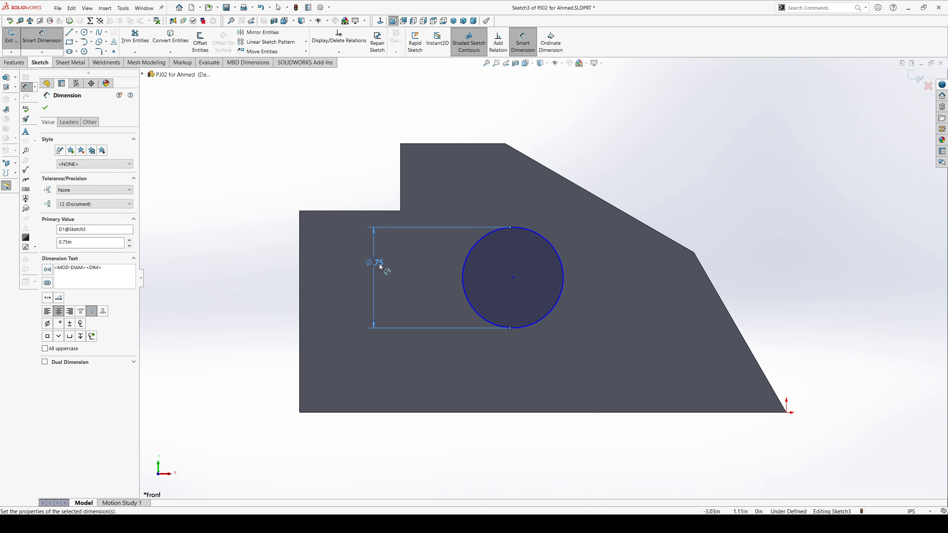
Delete the circle's linear-style diameter dimension and add a leader-style 0.75 in diameter dimension just below the circle.
key("Escape")
left_click_drag(380, 263, 437, 276)
key("Delete")
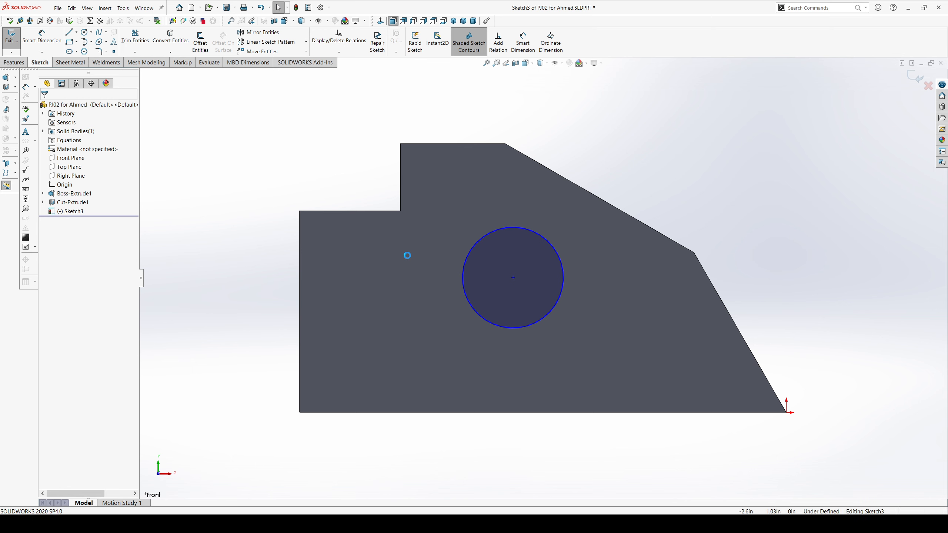
left_click(42, 37)
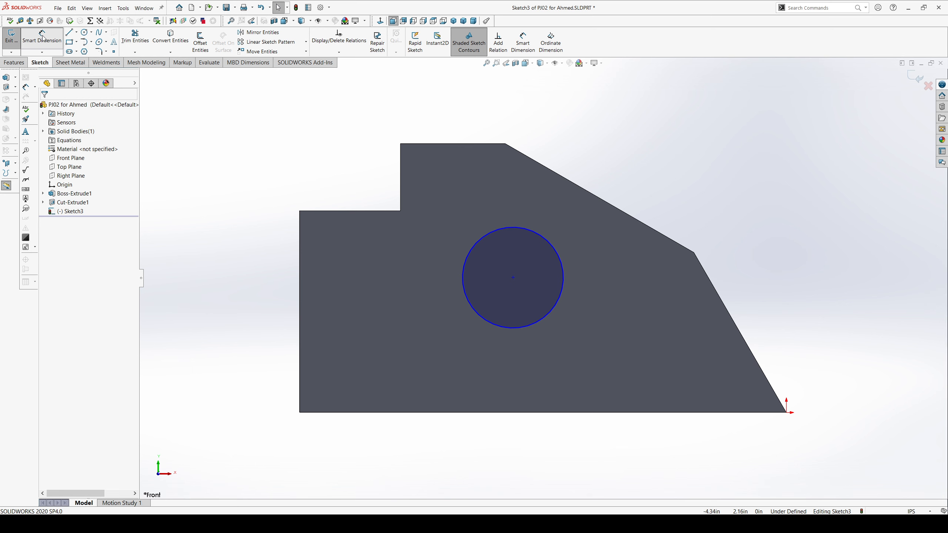
left_click(563, 276)
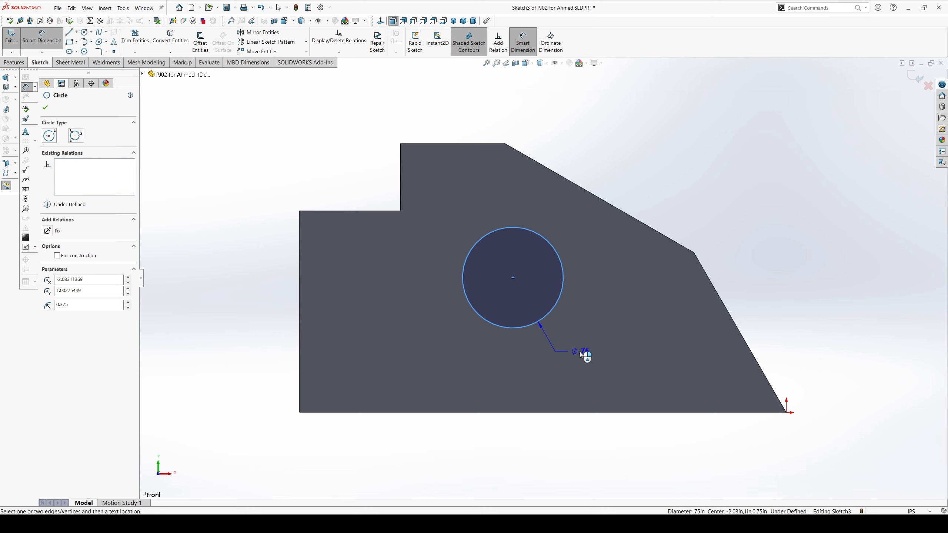
left_click(570, 342)
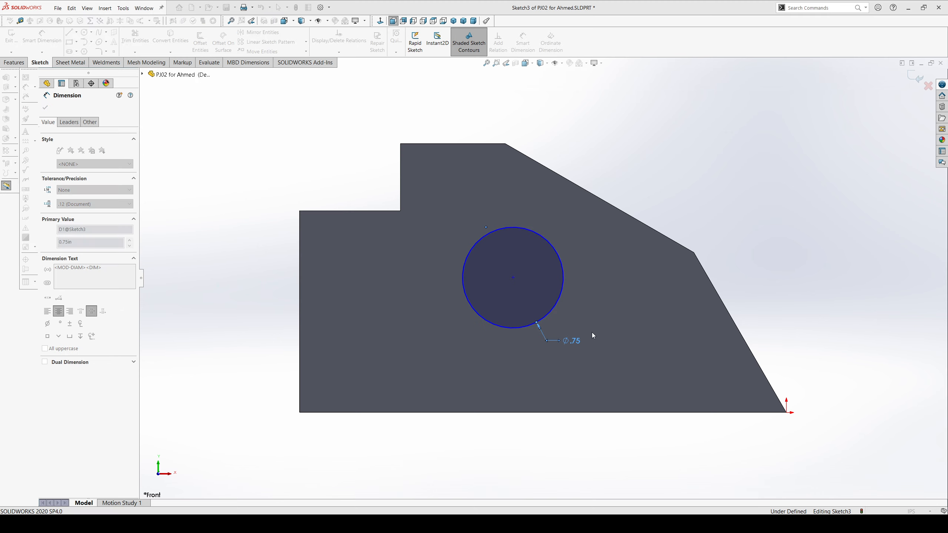
Dimension the vertical distance from the circle's center to the part's bottom edge as 1 in.
left_click(513, 277)
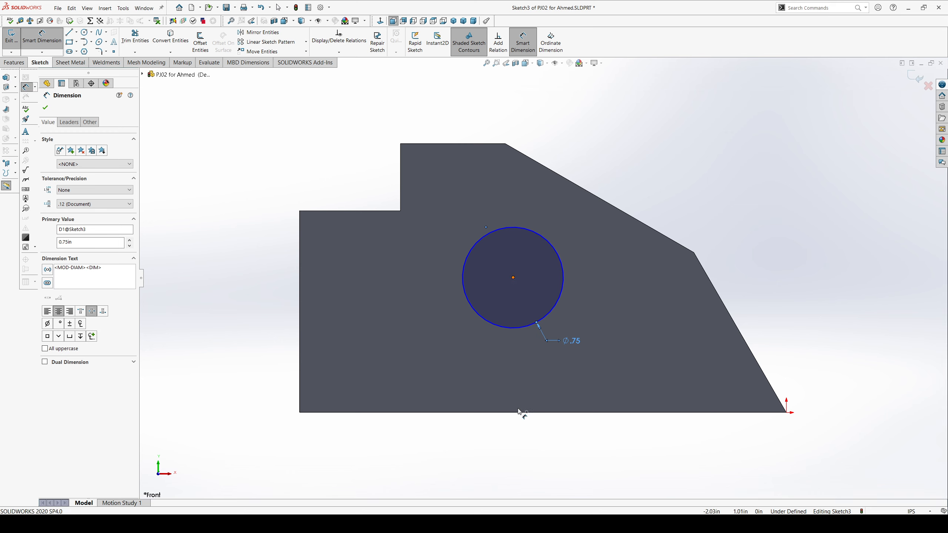
left_click(518, 414)
left_click(625, 345)
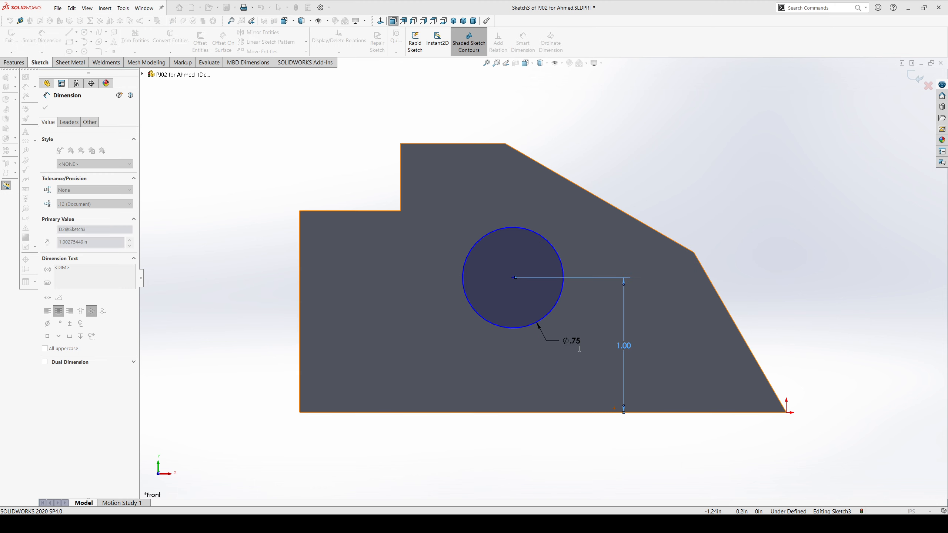
type("1")
key("Return")
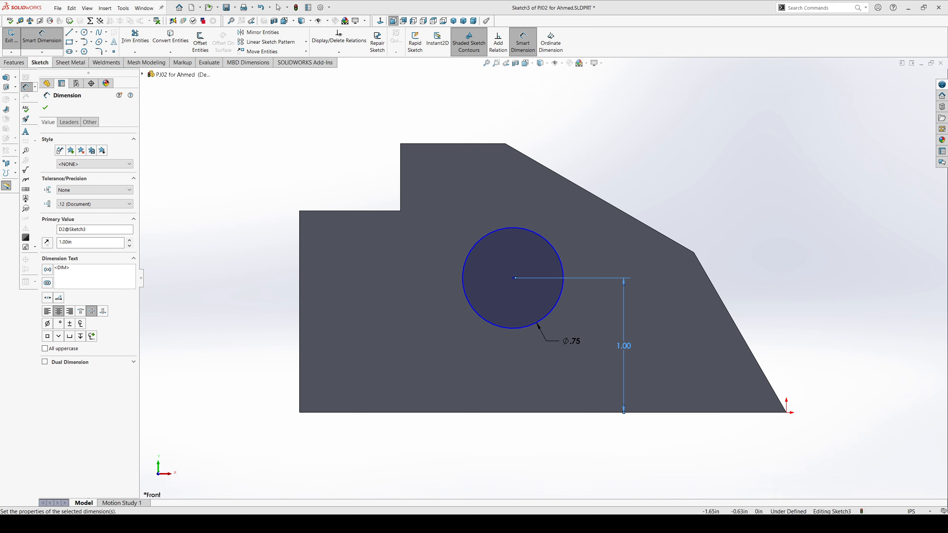
Dimension the horizontal distance from the circle's center to the part's left vertical edge as 1.5 in.
left_click(514, 278)
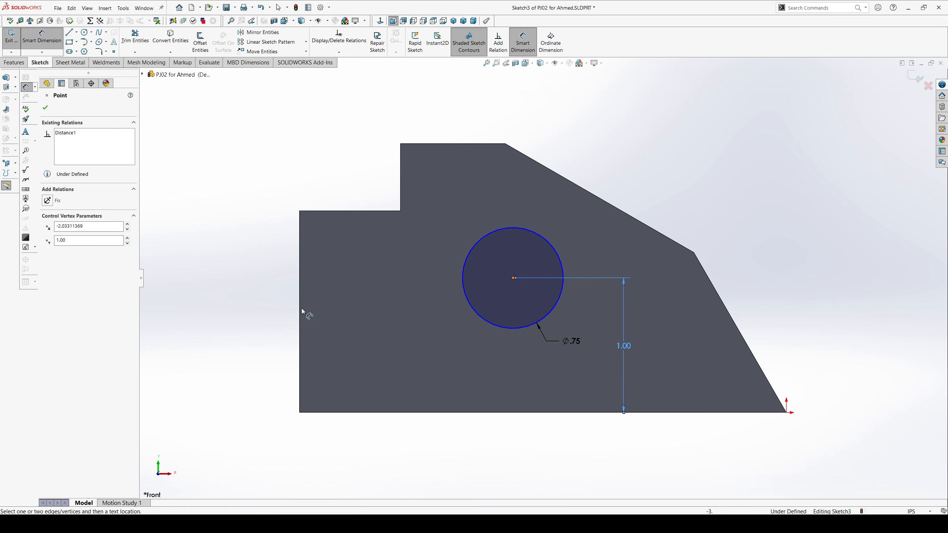
left_click(301, 313)
left_click(395, 275)
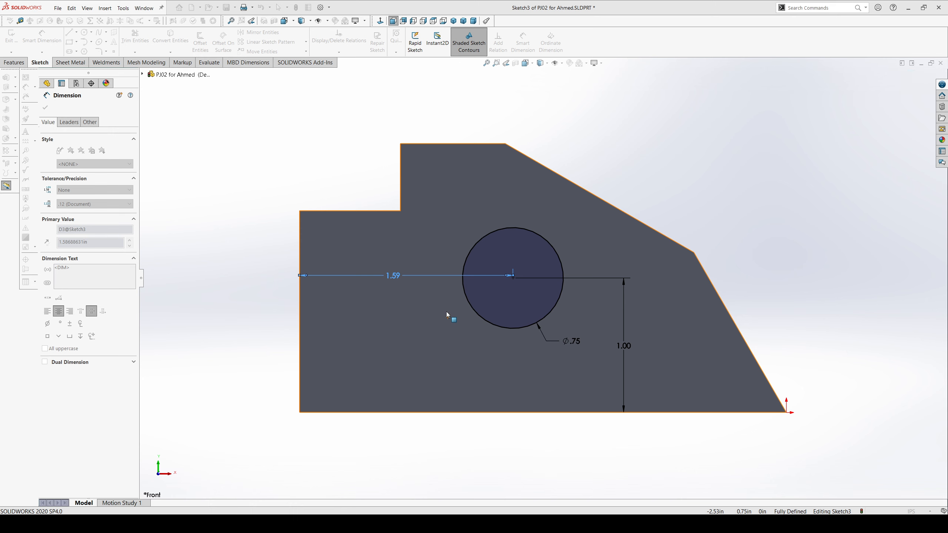
type("1.5")
key("Return")
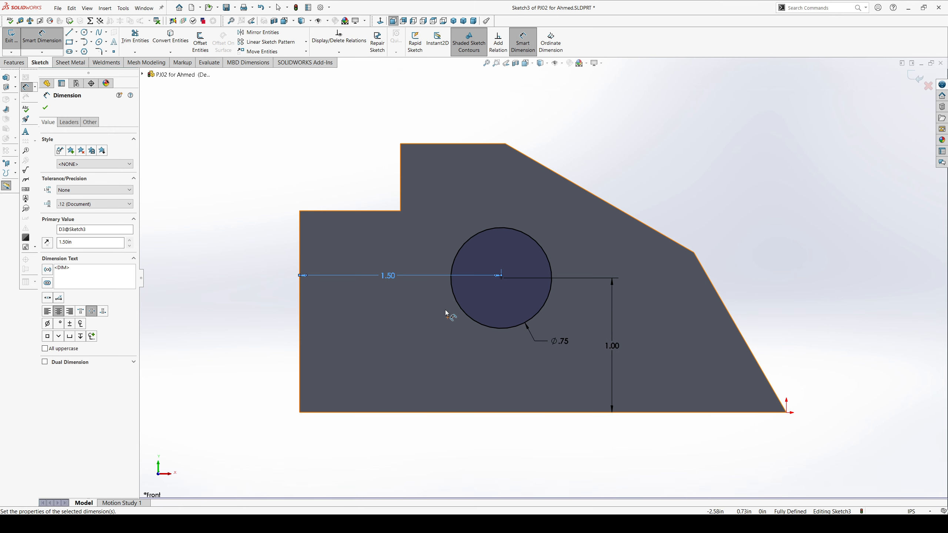
key("Escape")
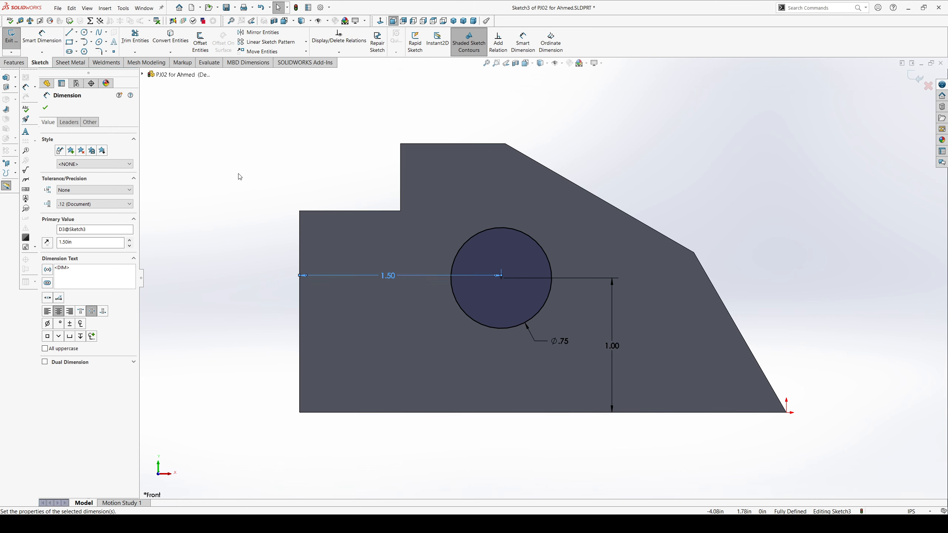
left_click(46, 106)
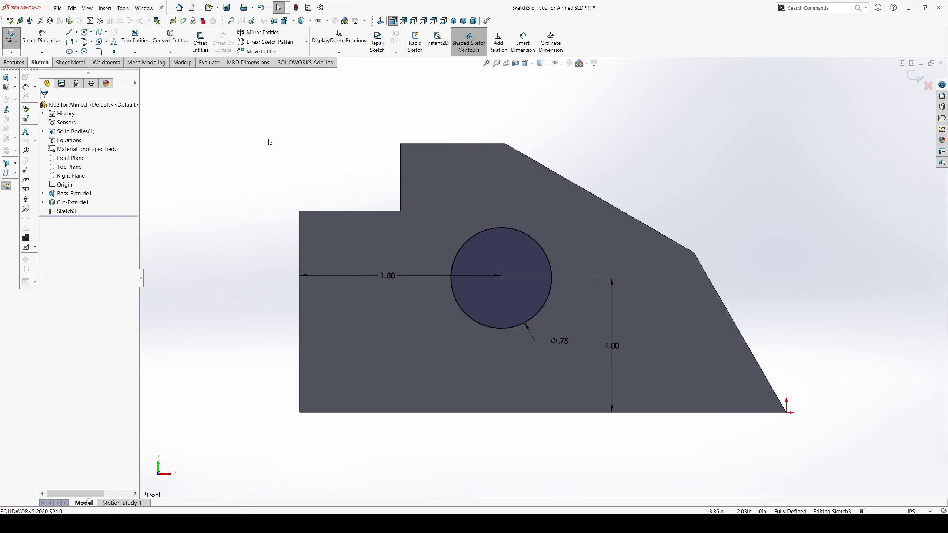
Finish the circle sketch and try the Up To Next end condition for the extruded cut.
left_click(914, 77)
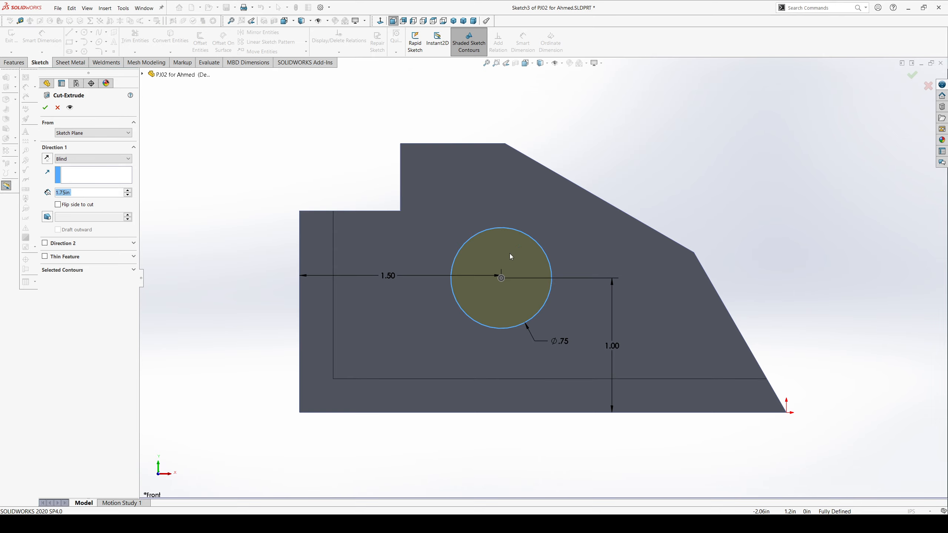
middle_click_drag(683, 197, 581, 232)
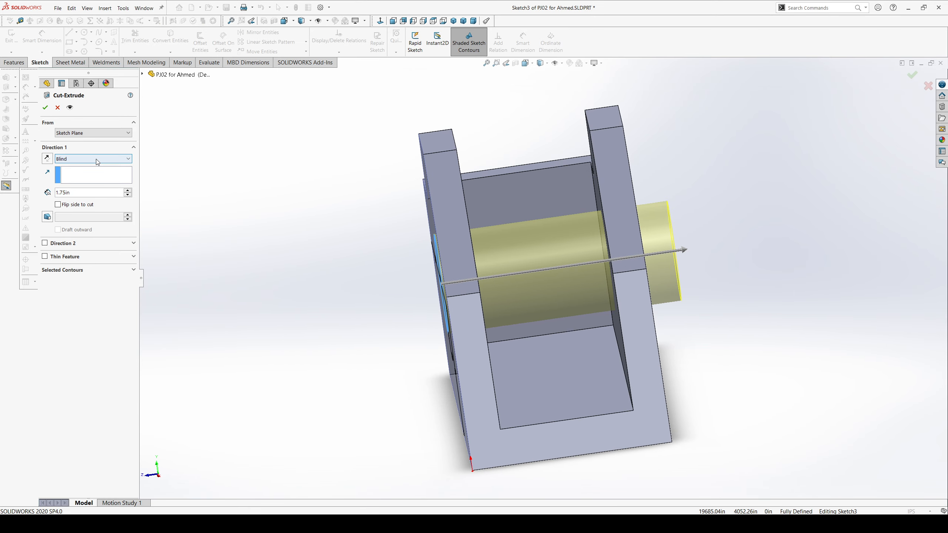
left_click(91, 189)
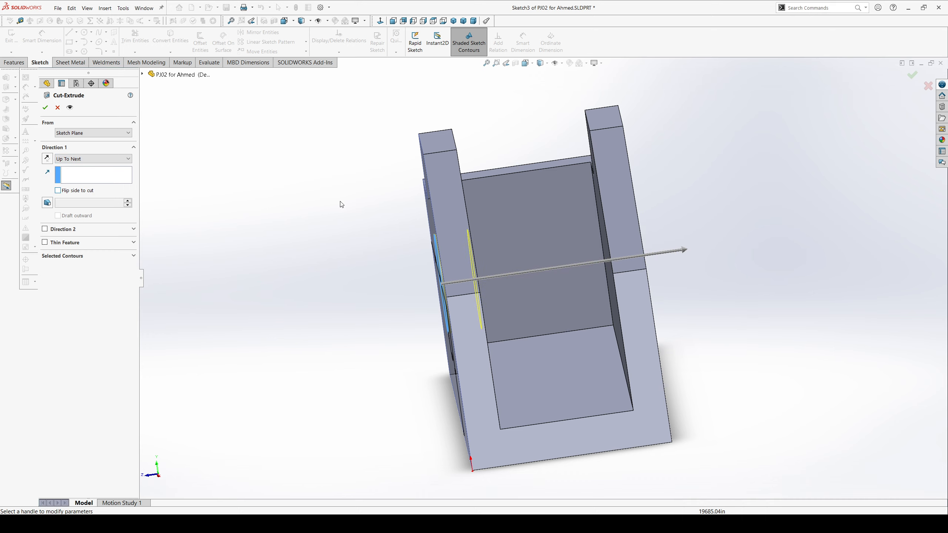
middle_click_drag(341, 204, 320, 212)
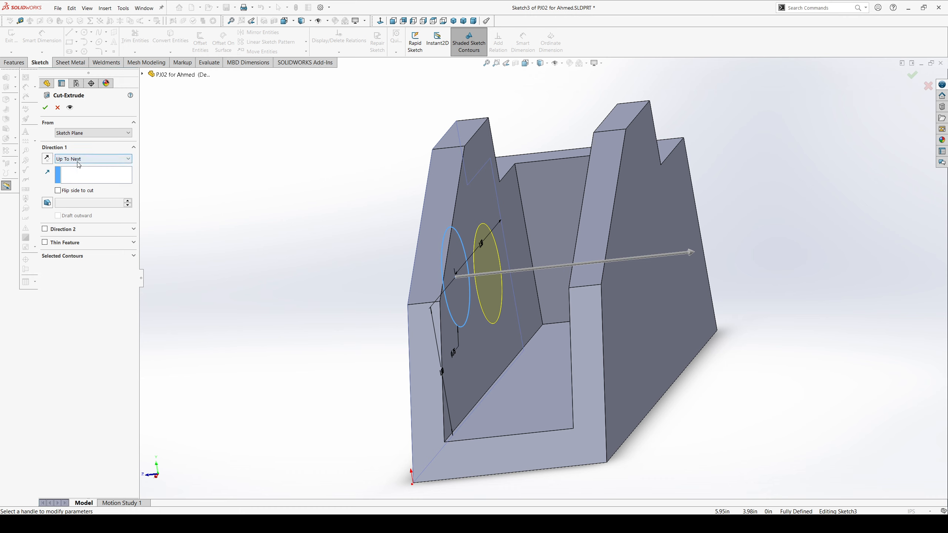
Cut the circle through both side walls with the Up To Surface end condition, ending at the outer face of the opposite wall.
left_click(76, 202)
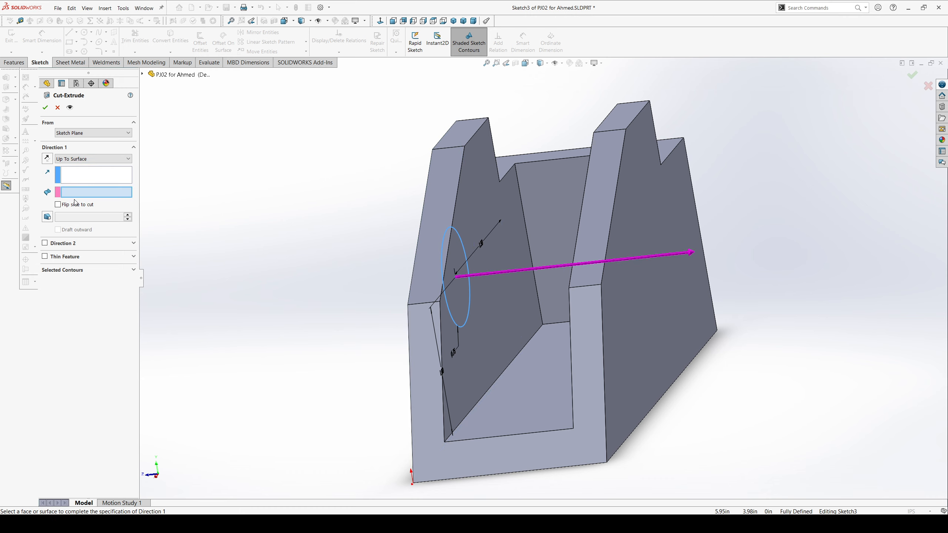
left_click(676, 209)
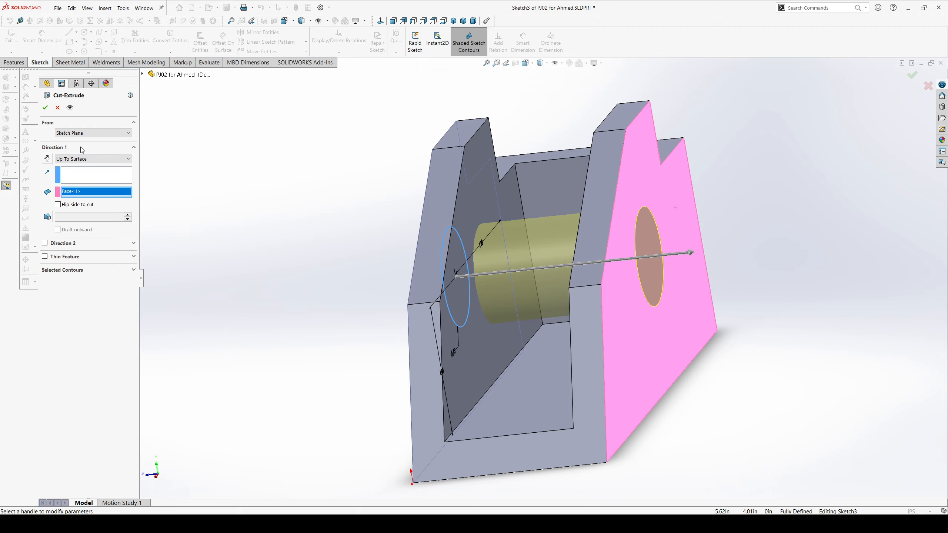
middle_click_drag(201, 197, 546, 282)
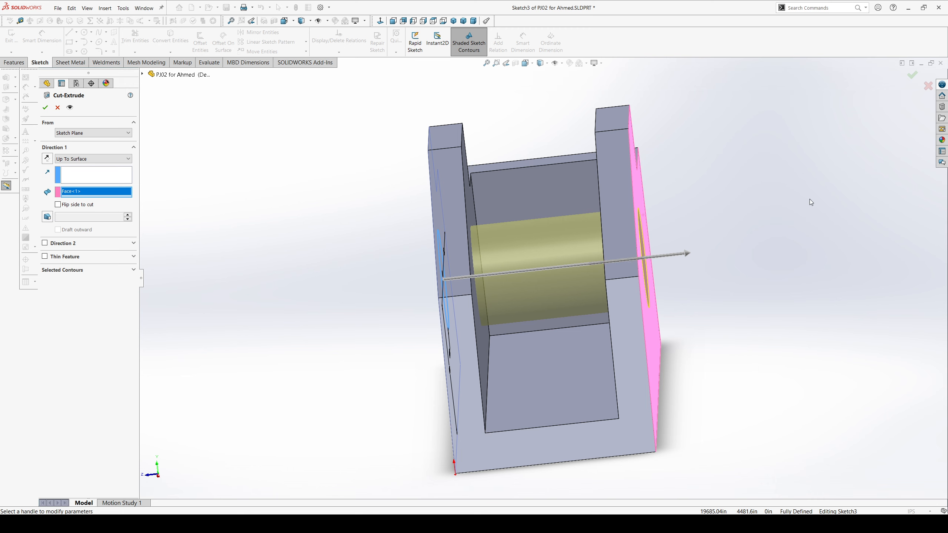
middle_click_drag(507, 366, 593, 365)
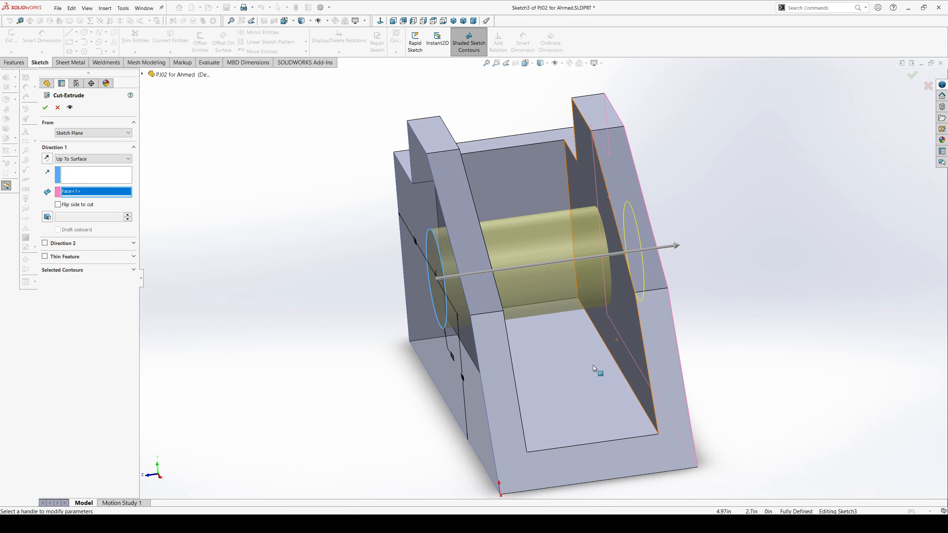
left_click(45, 108)
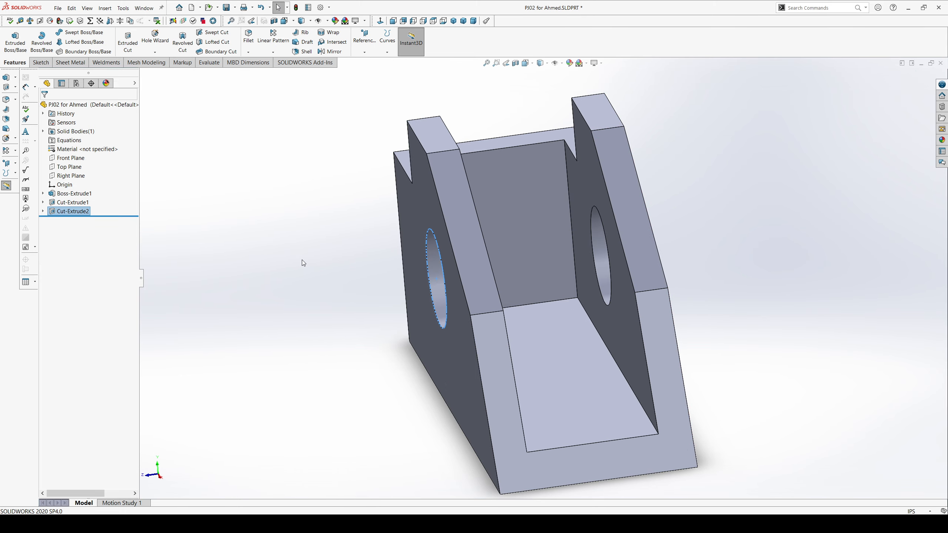
mouse_move(422, 350)
middle_mouse_down()
mouse_move(505, 324)
mouse_move(487, 328)
mouse_move(526, 401)
mouse_move(565, 385)
middle_mouse_up()
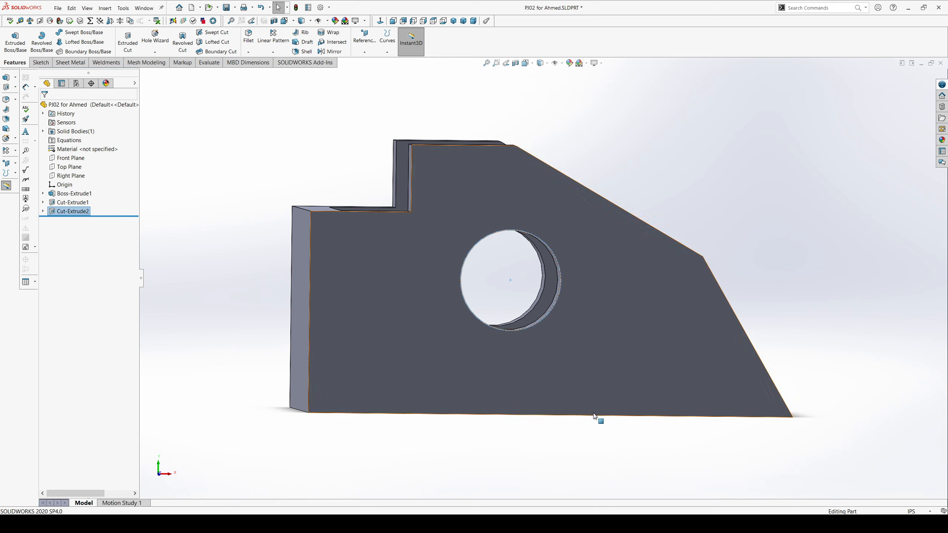
middle_click_drag(578, 426, 554, 434)
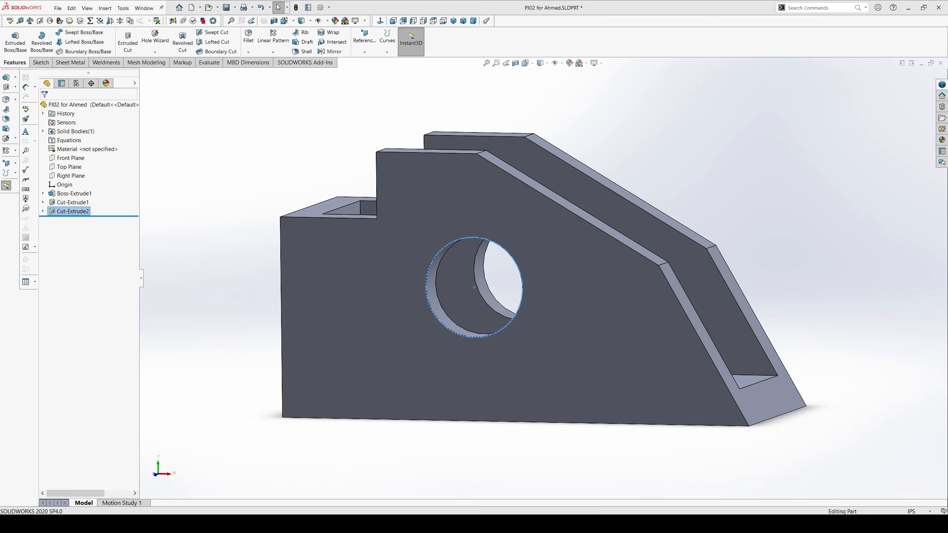